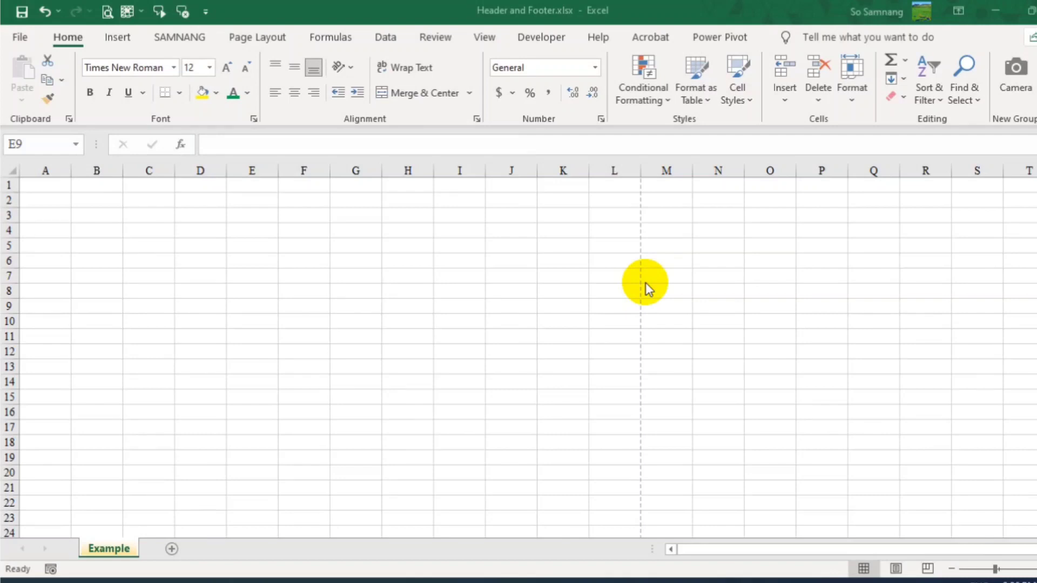
- Switch the Example sheet to portrait orientation on A4 (8.27" x 11.69") paper
click(322, 580)
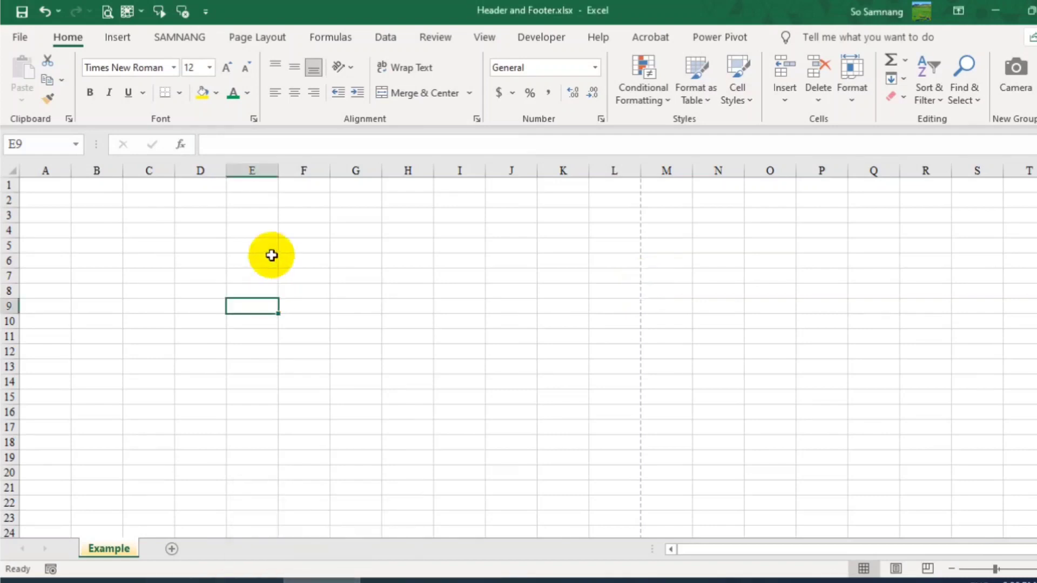
click(272, 258)
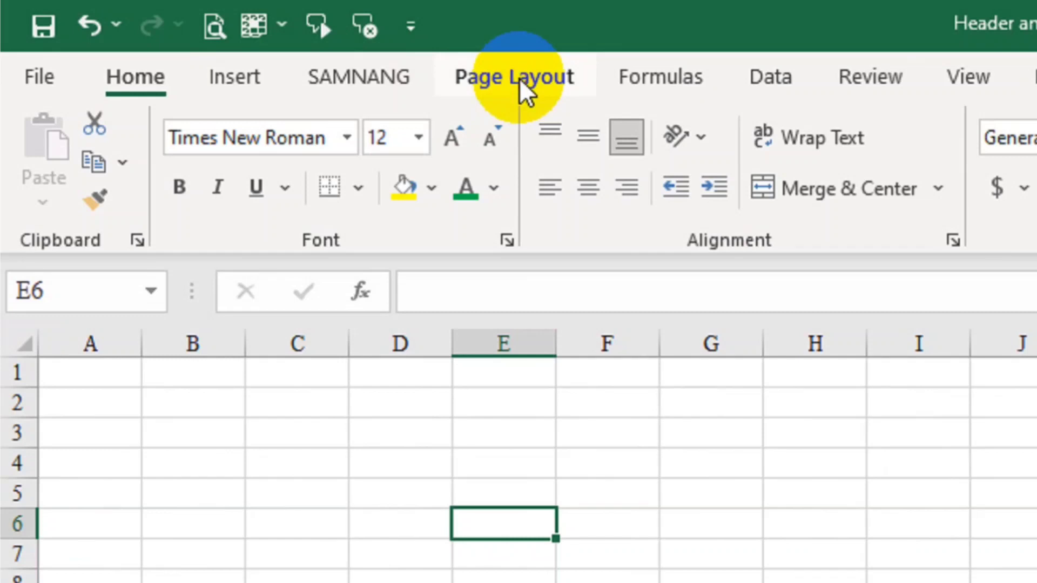
click(522, 87)
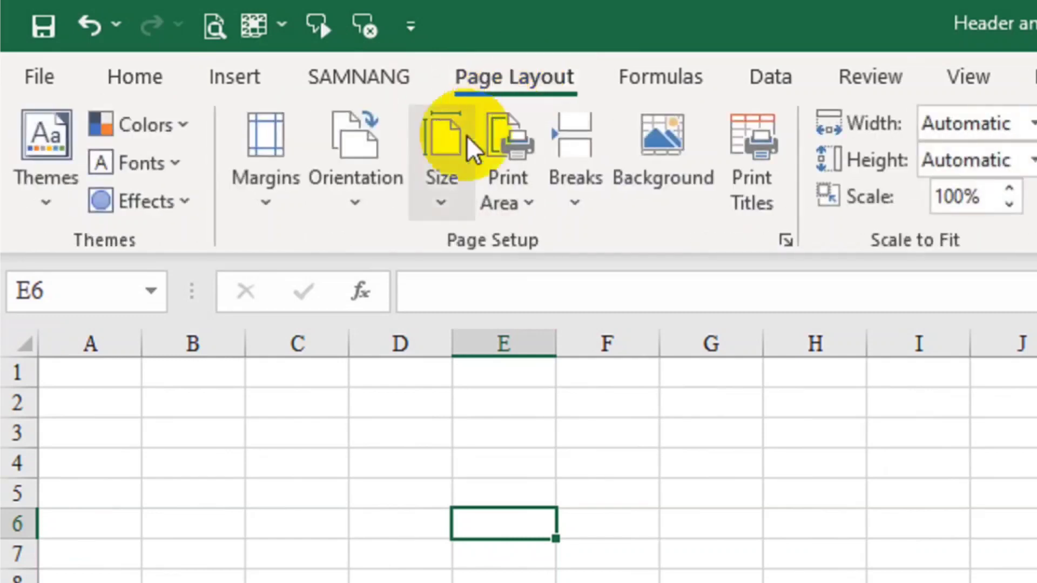
click(355, 208)
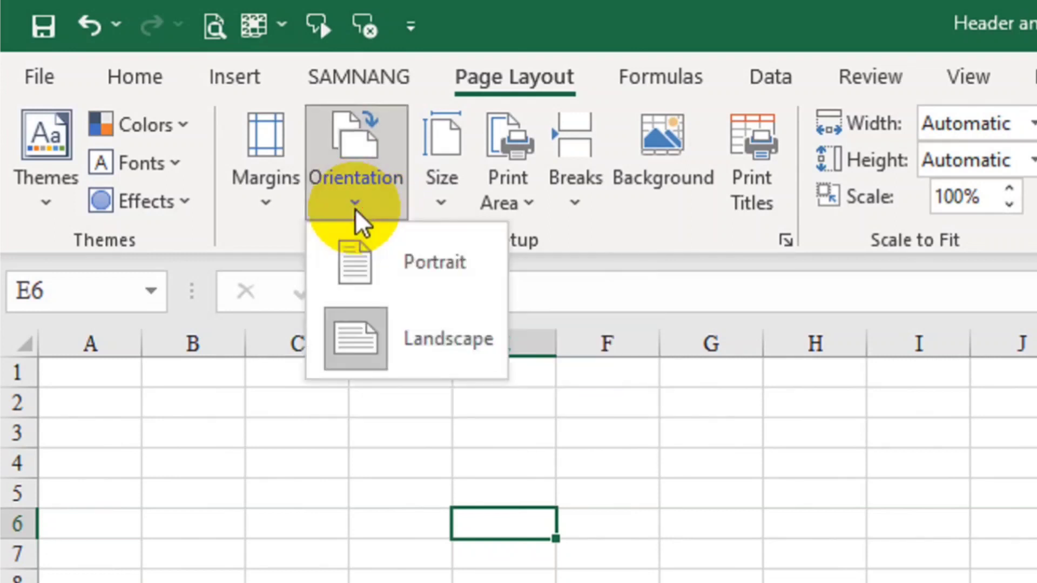
click(394, 265)
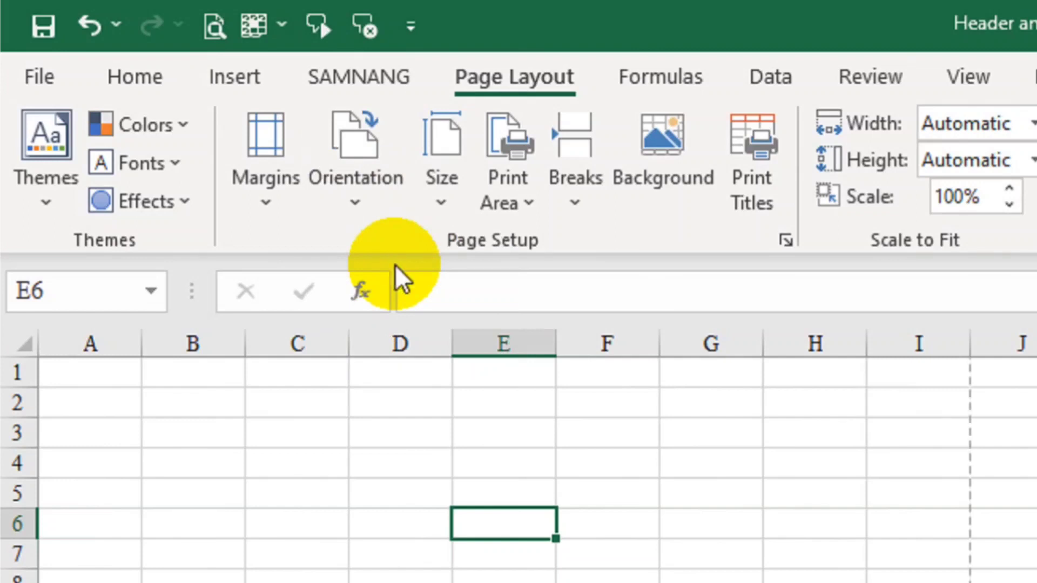
click(436, 196)
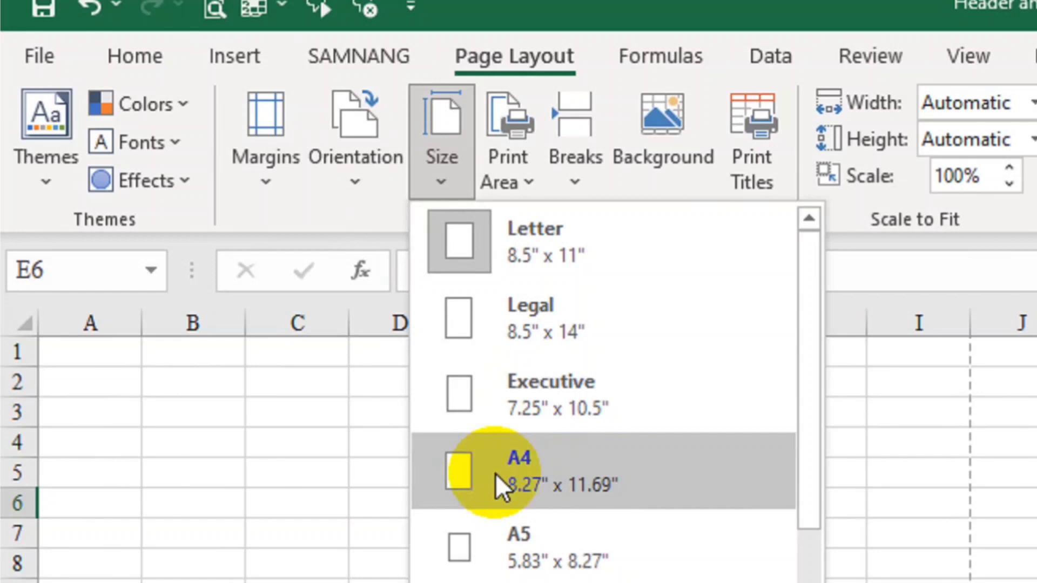
click(497, 489)
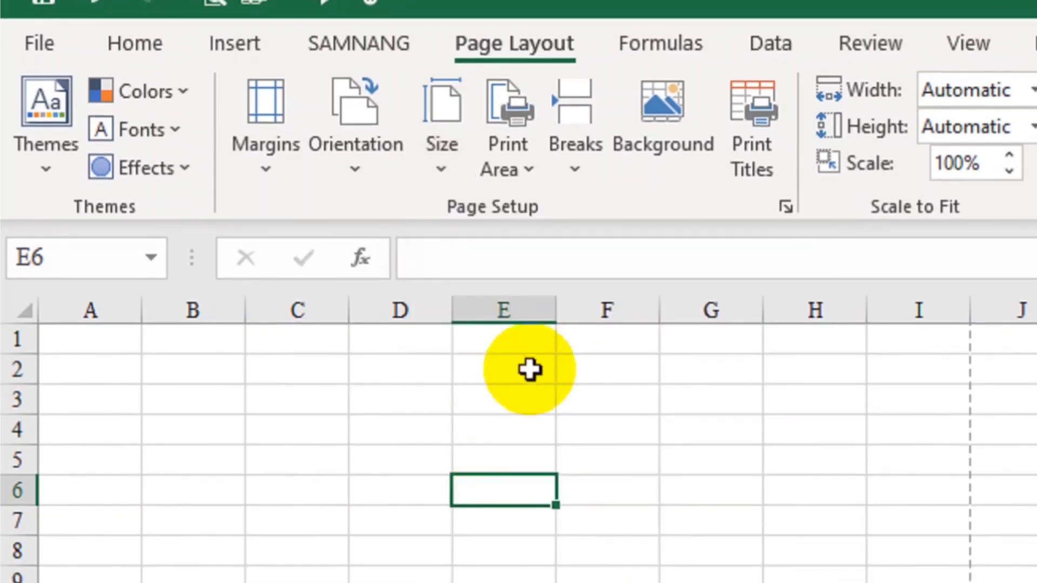
- Confirm A4 as the paper size in the full Page Setup dialog
click(785, 211)
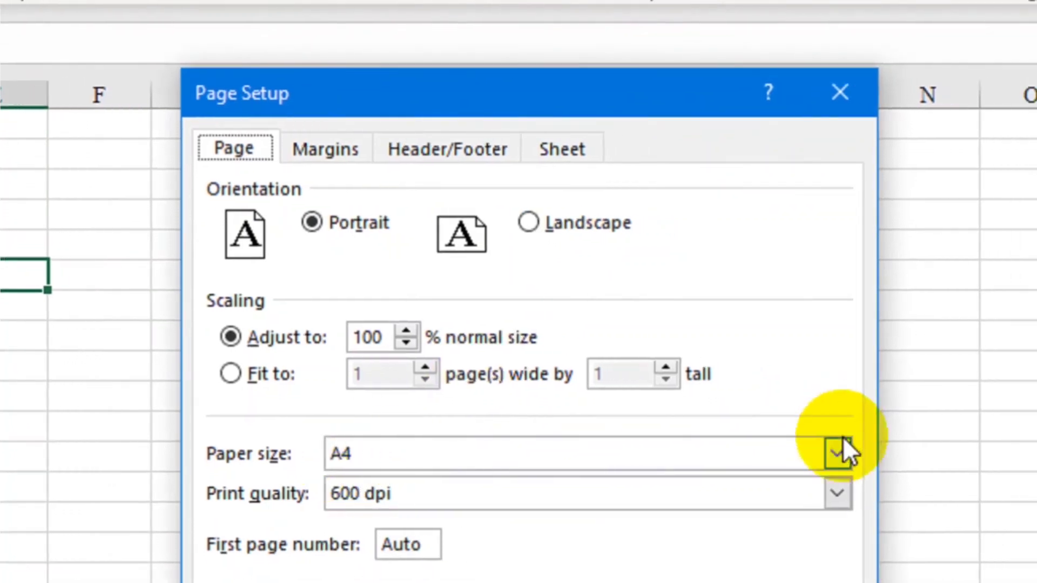
click(879, 454)
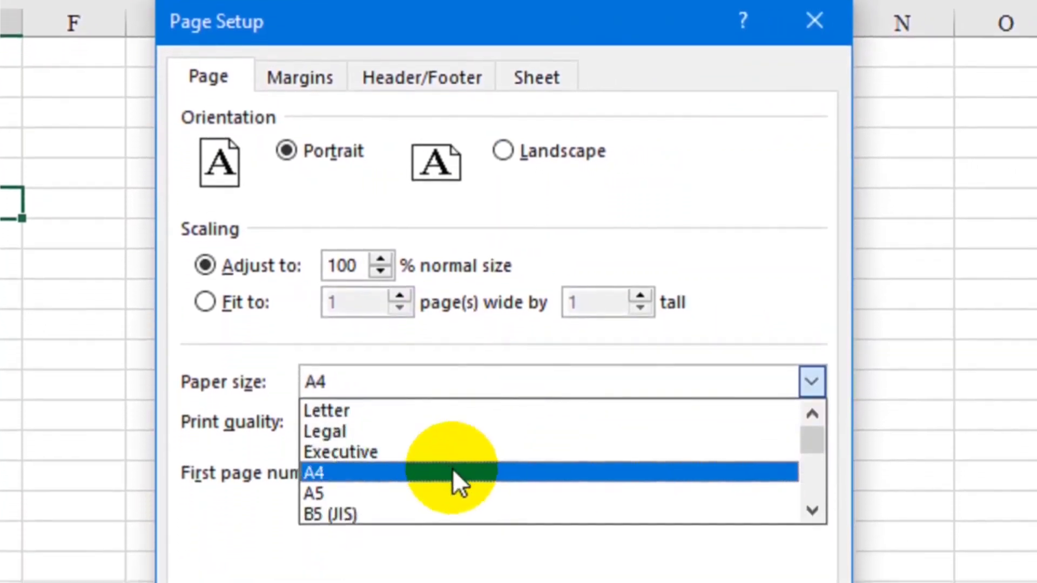
click(464, 502)
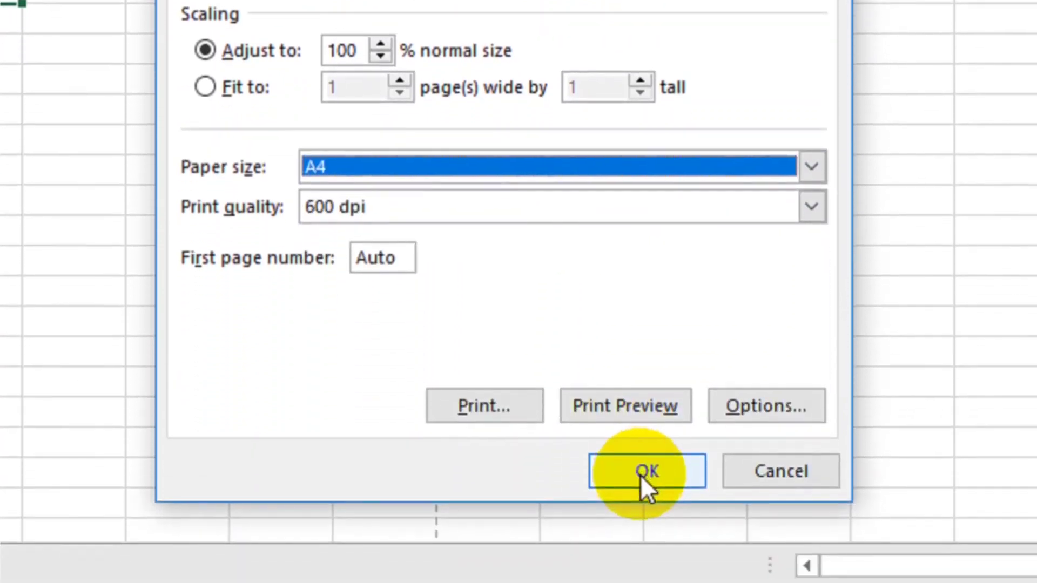
click(640, 521)
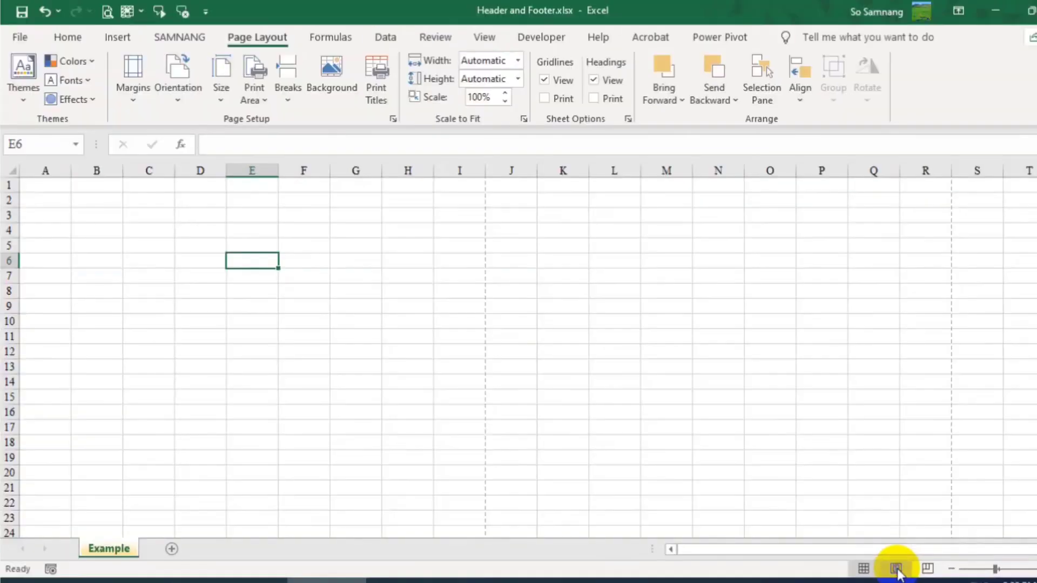
- Switch to Page Layout view and begin editing the left header with the Header & Footer tools
click(896, 568)
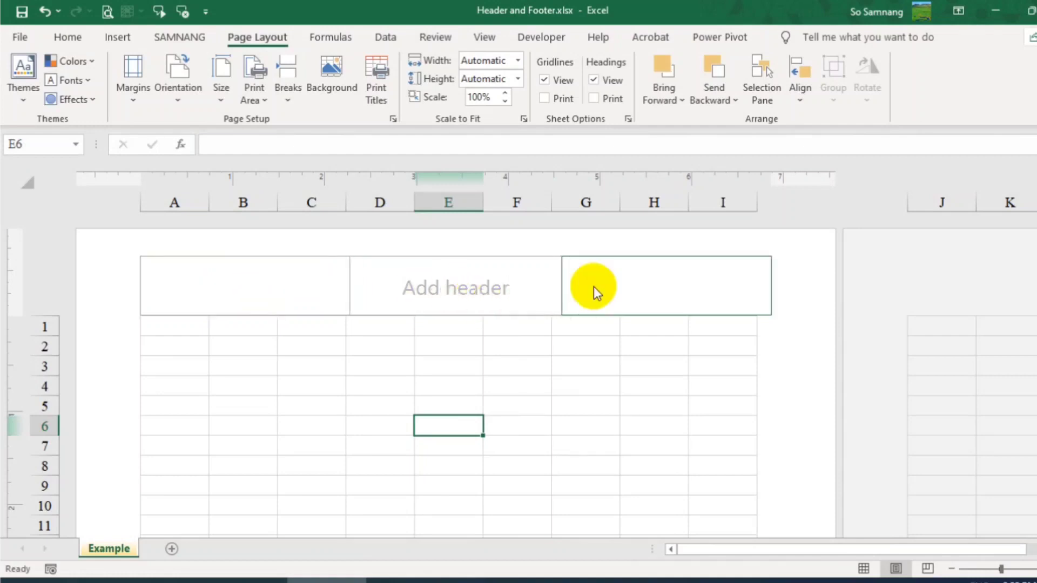
click(221, 296)
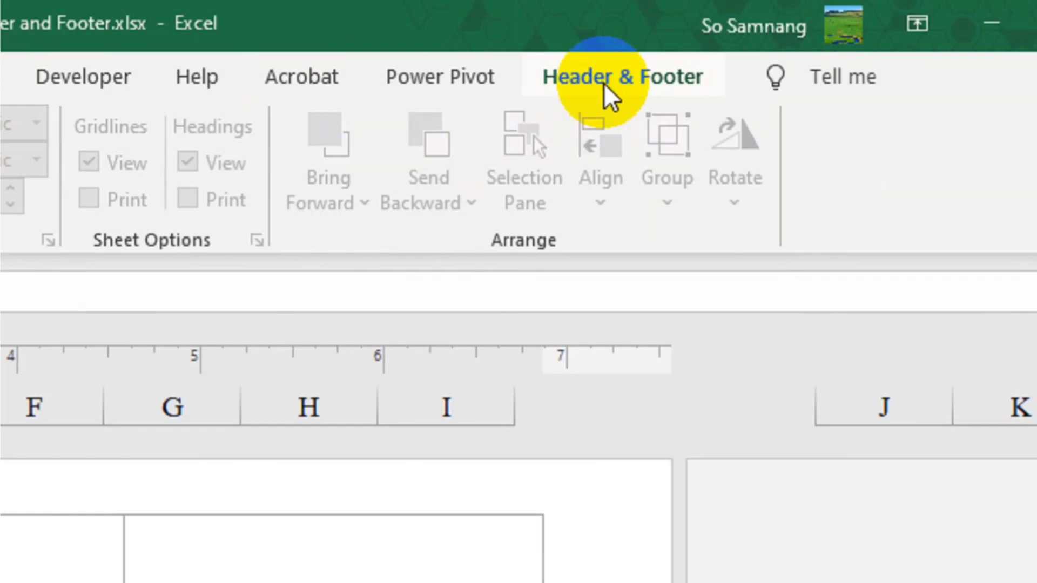
click(604, 83)
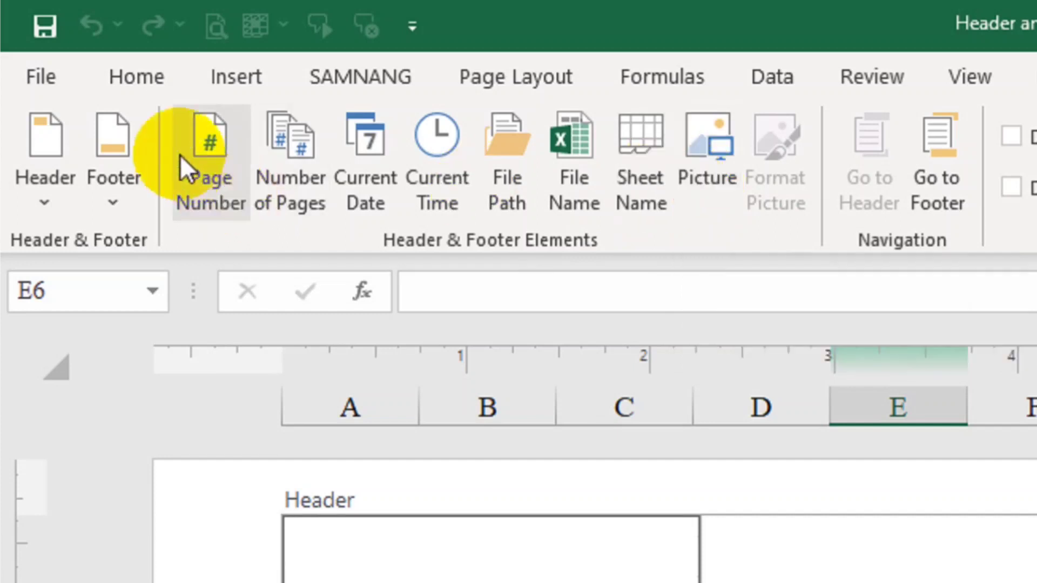
- Insert the page number code into the left header and enter 'Office Sharing' in cell A2
click(218, 164)
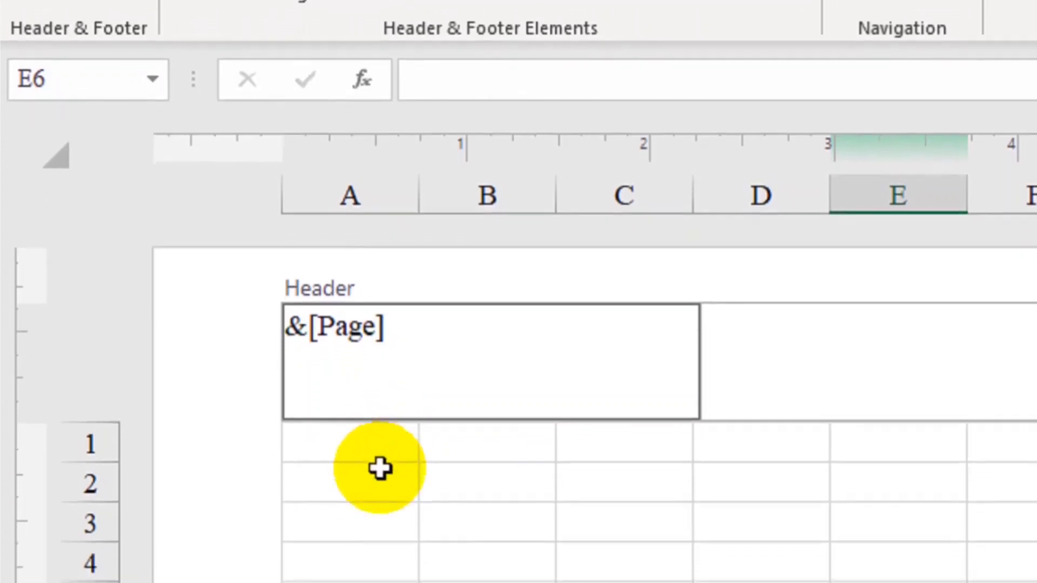
click(381, 468)
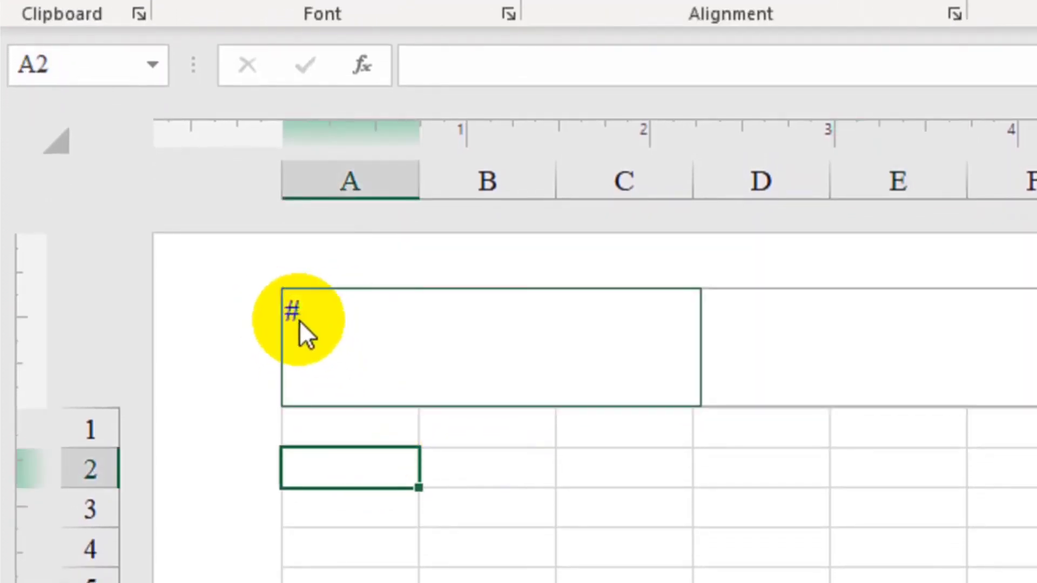
text(Of)
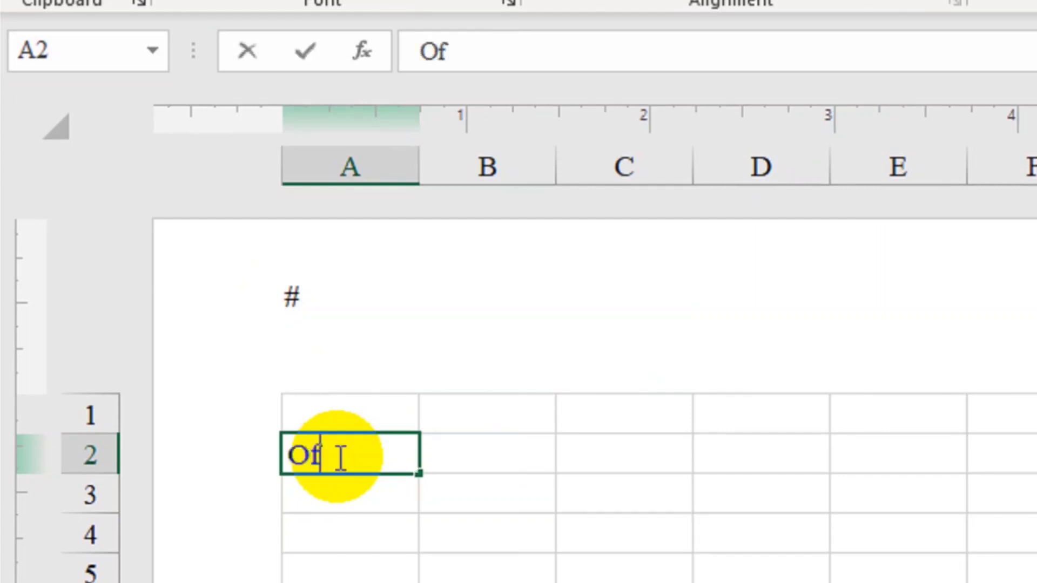
text(fice Sha)
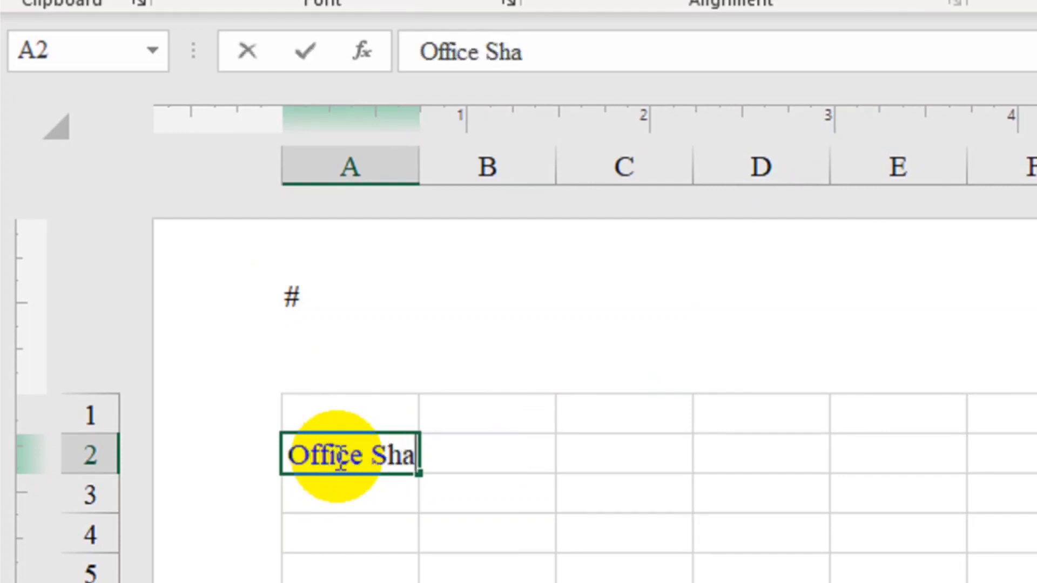
text(ring)
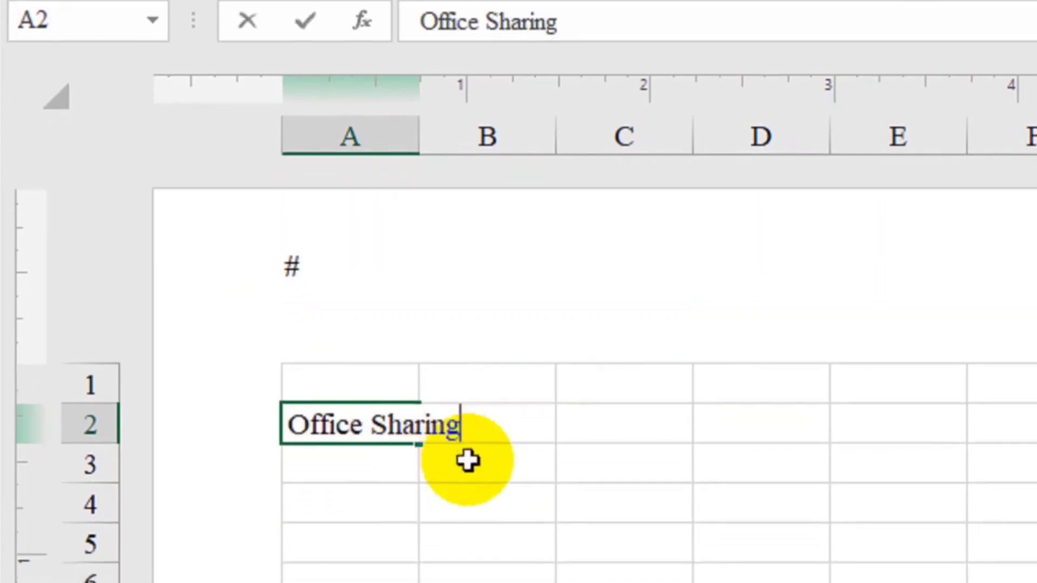
click(497, 458)
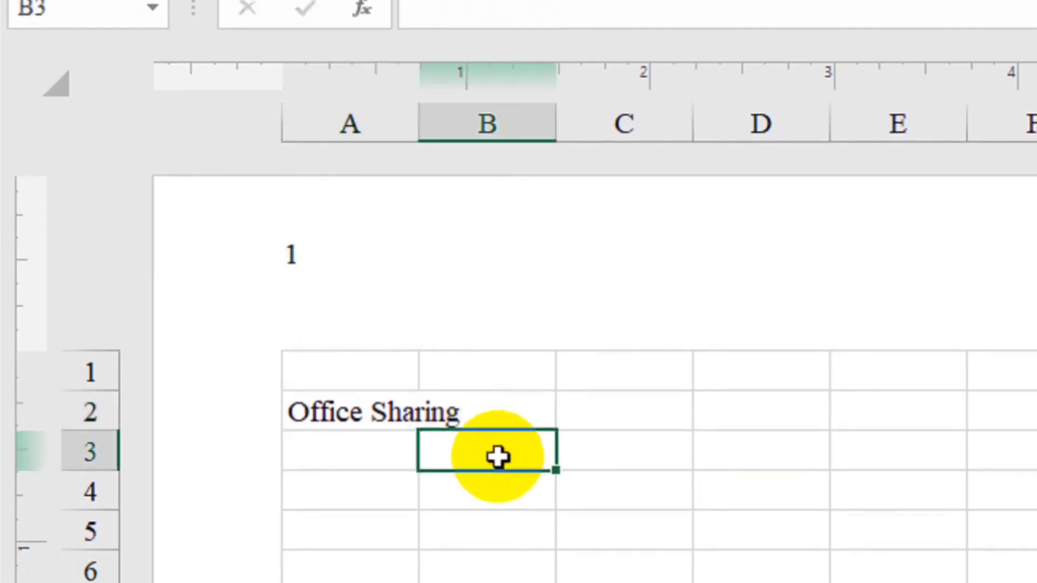
- Type 'Page' before the page-number code in the left header
click(311, 273)
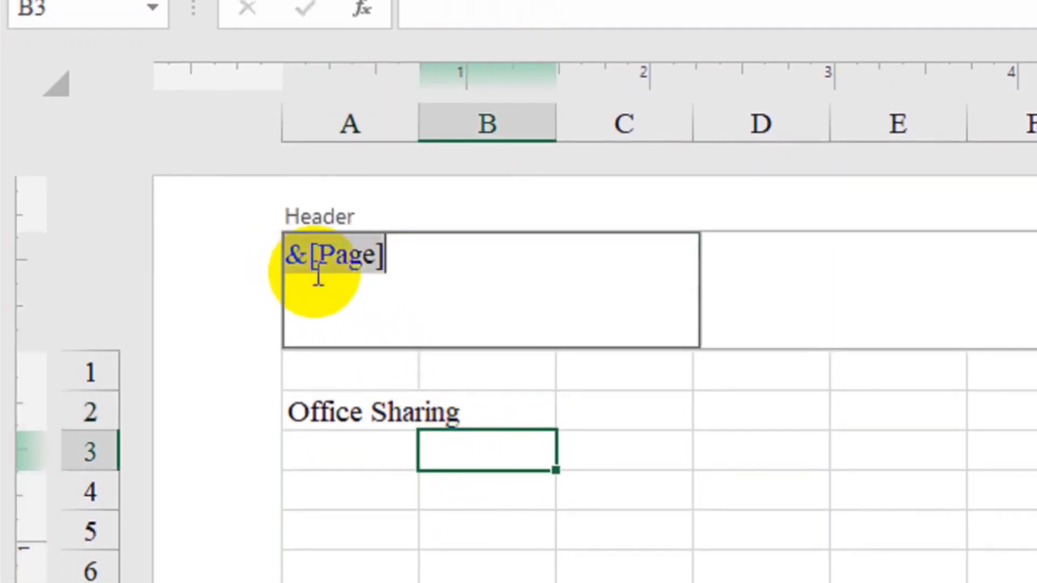
click(553, 401)
click(552, 401)
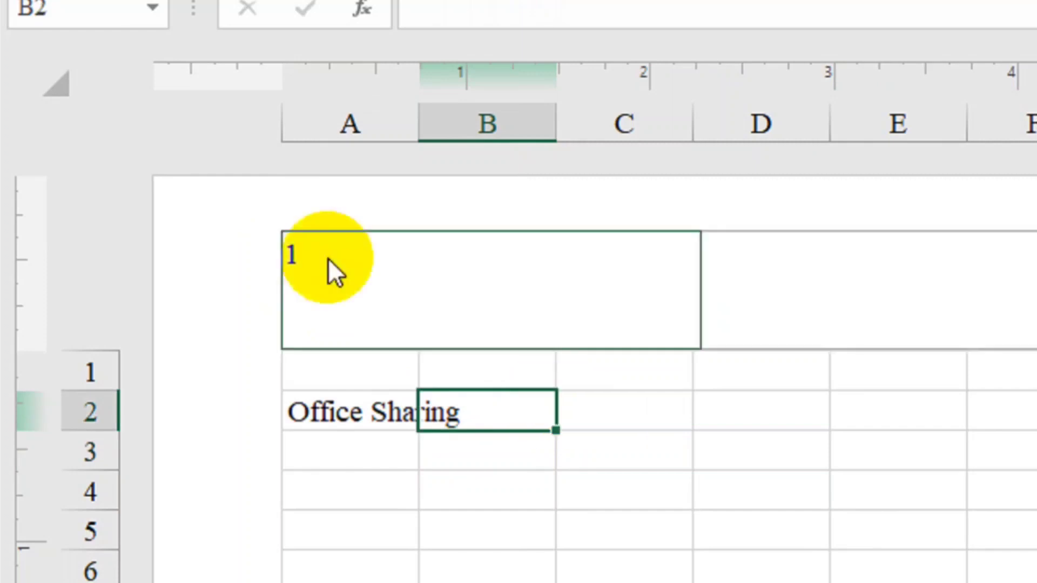
click(333, 257)
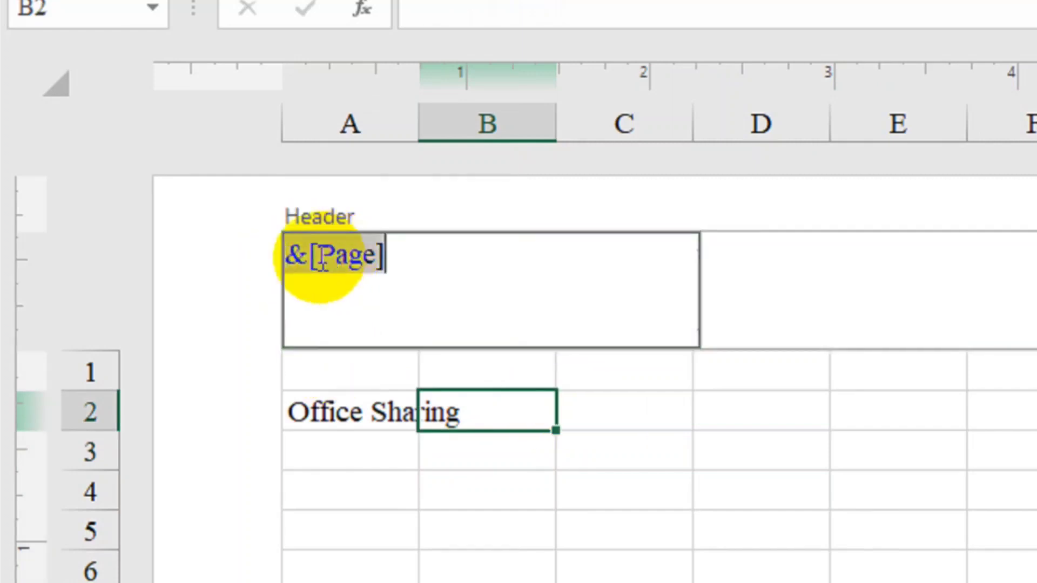
click(289, 257)
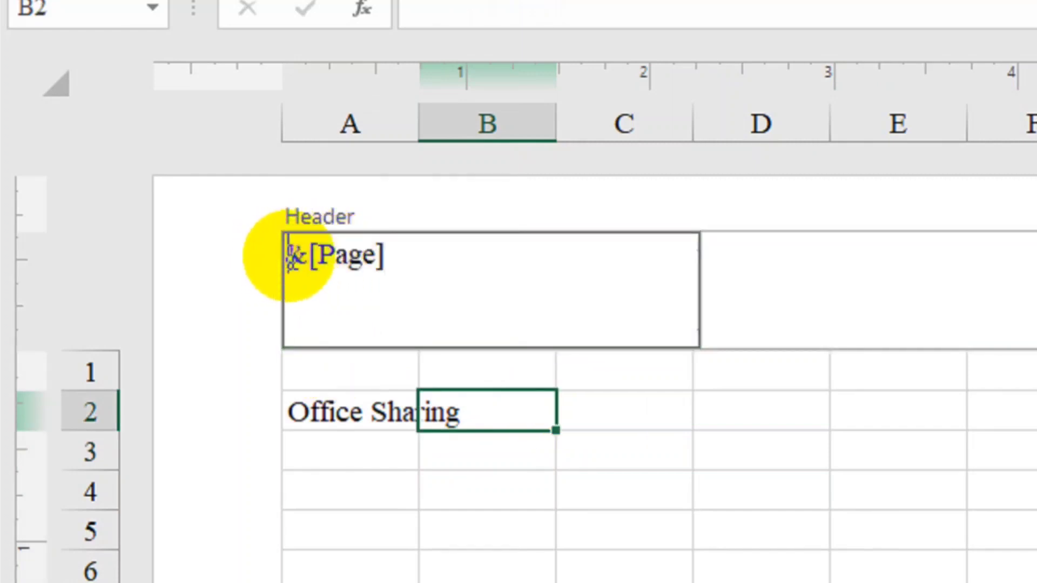
text(Page)
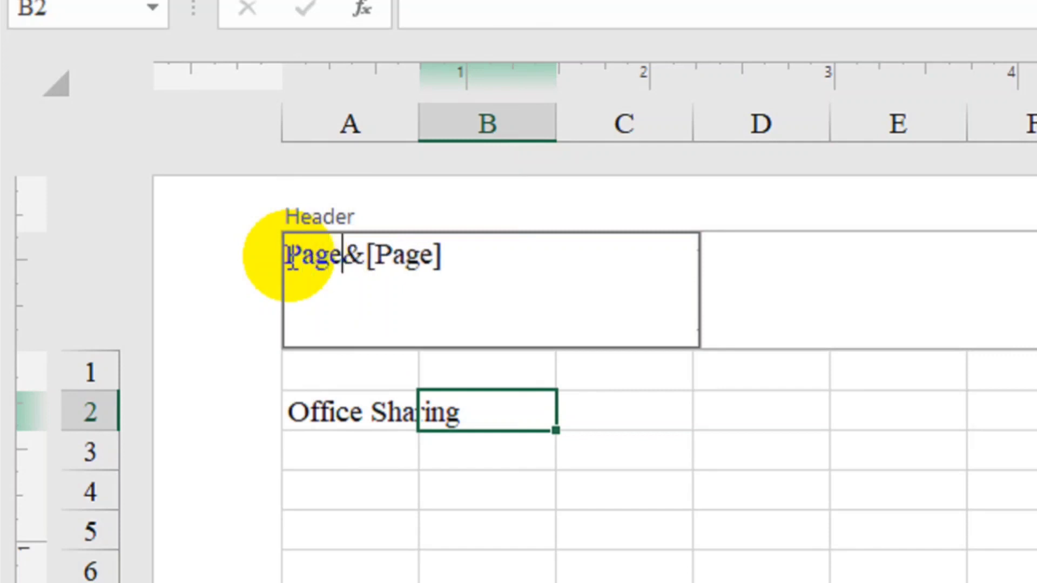
- Make the word 'Page' blue, italic and bold, and preview the header as Page 1
drag(345, 255, 285, 257)
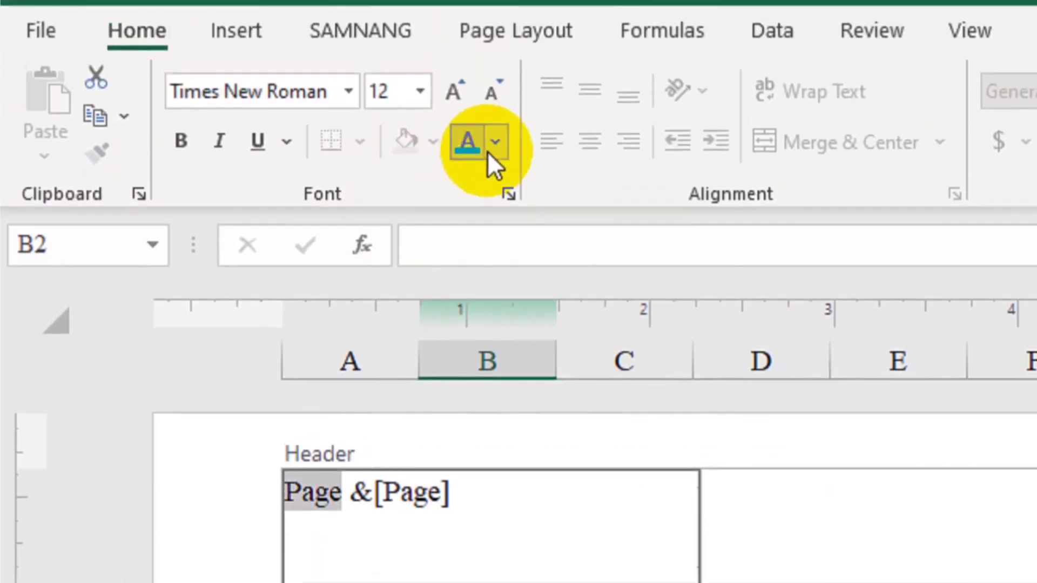
click(492, 150)
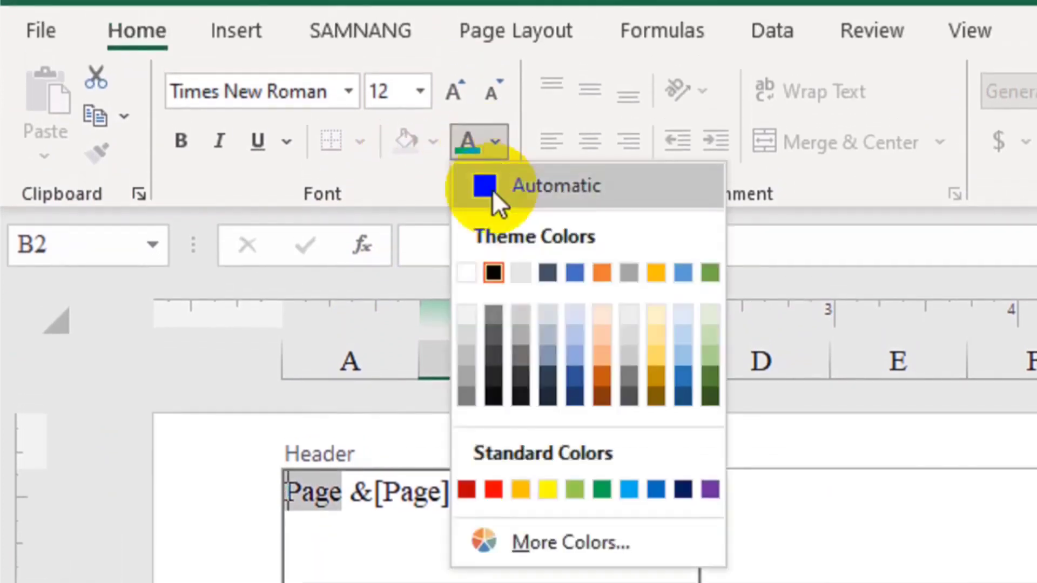
click(657, 464)
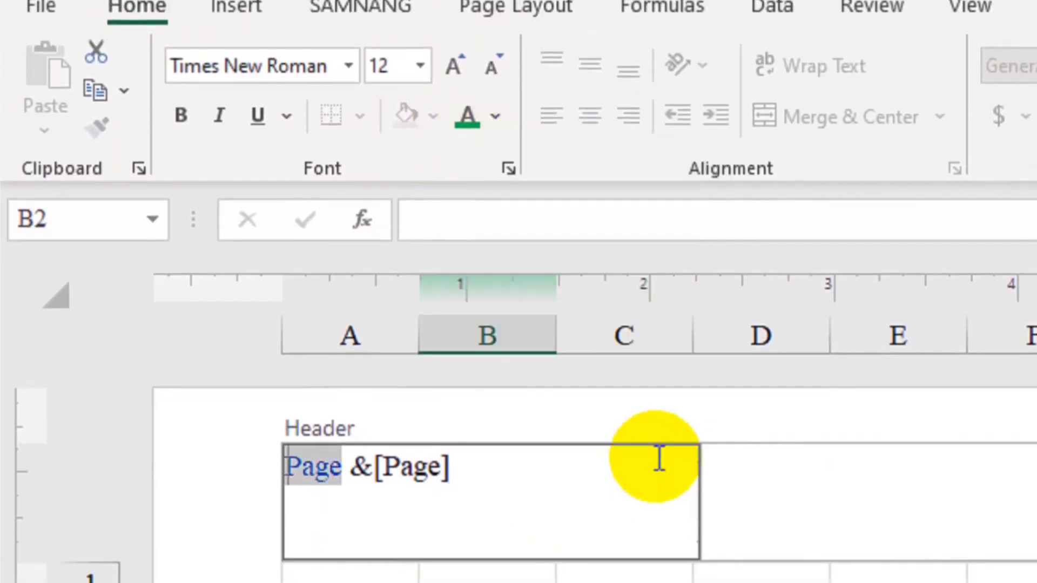
click(218, 151)
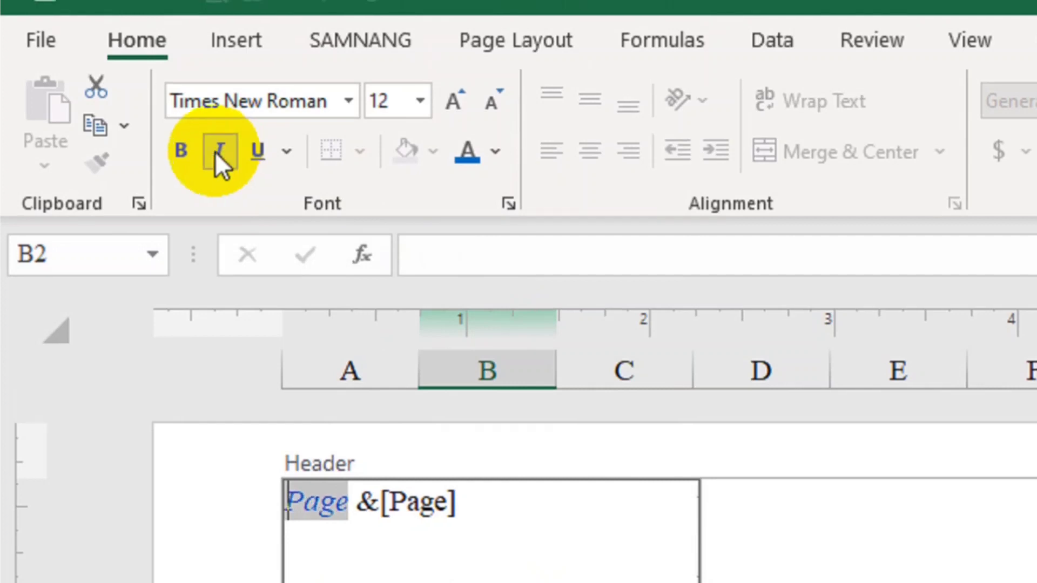
click(188, 151)
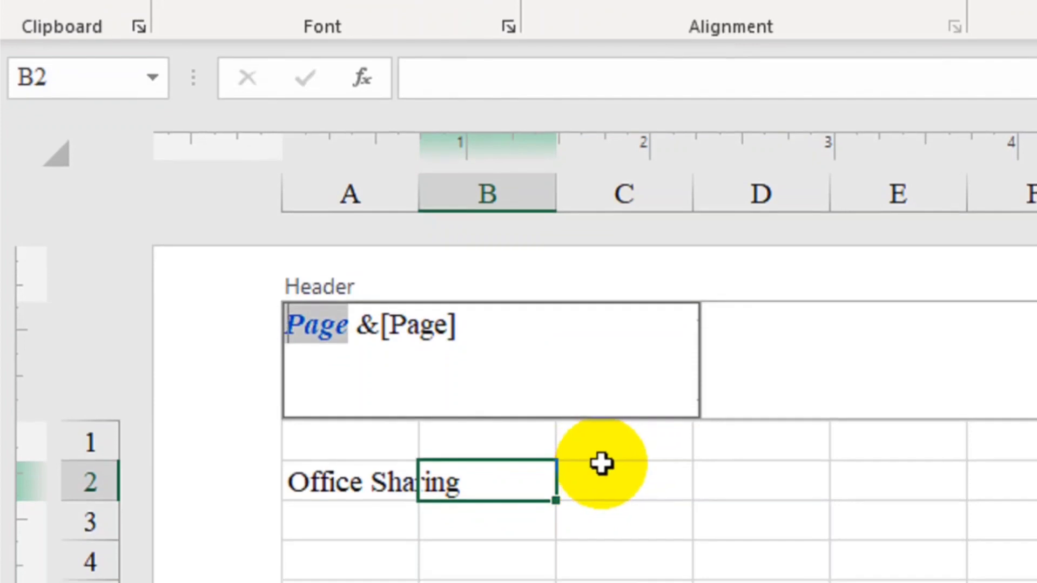
click(604, 465)
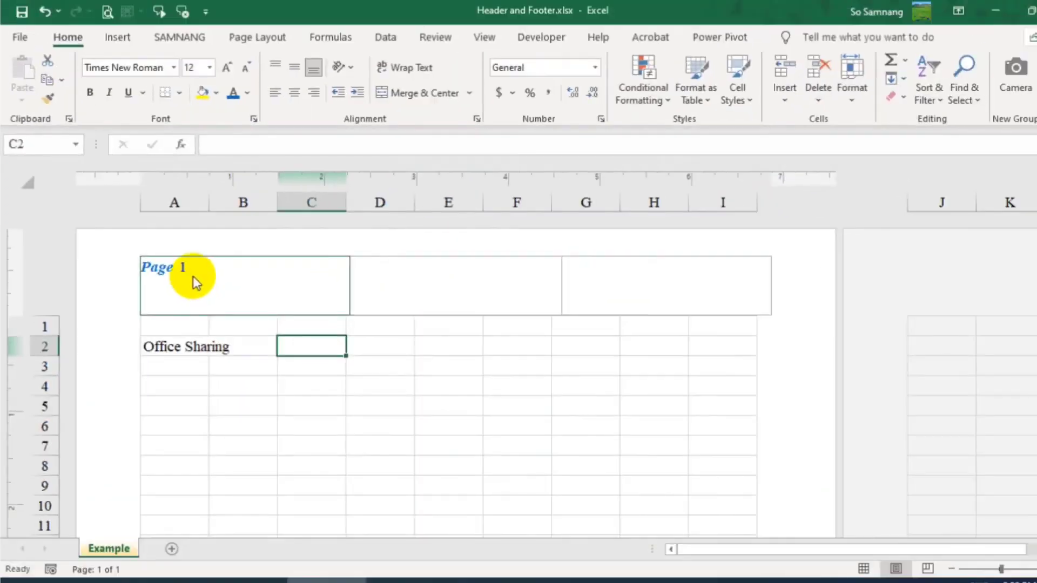
click(193, 276)
- Rewrite the left header as 'Page &[Page] Of &[Pages]' so it previews Page 1 Of 1
click(242, 271)
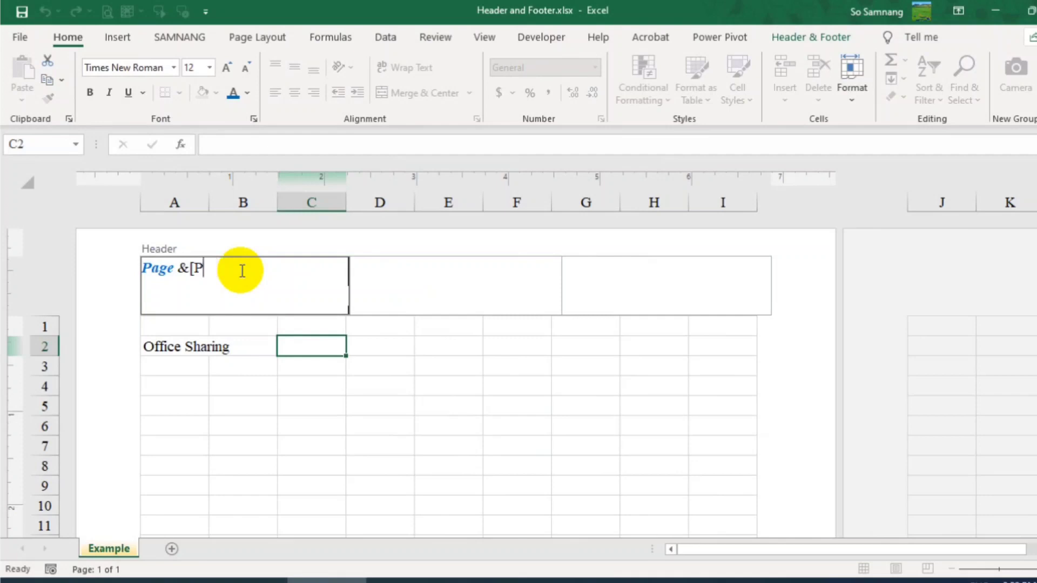
key(BackSpace)
key(BackSpace)
key(BackSpace)
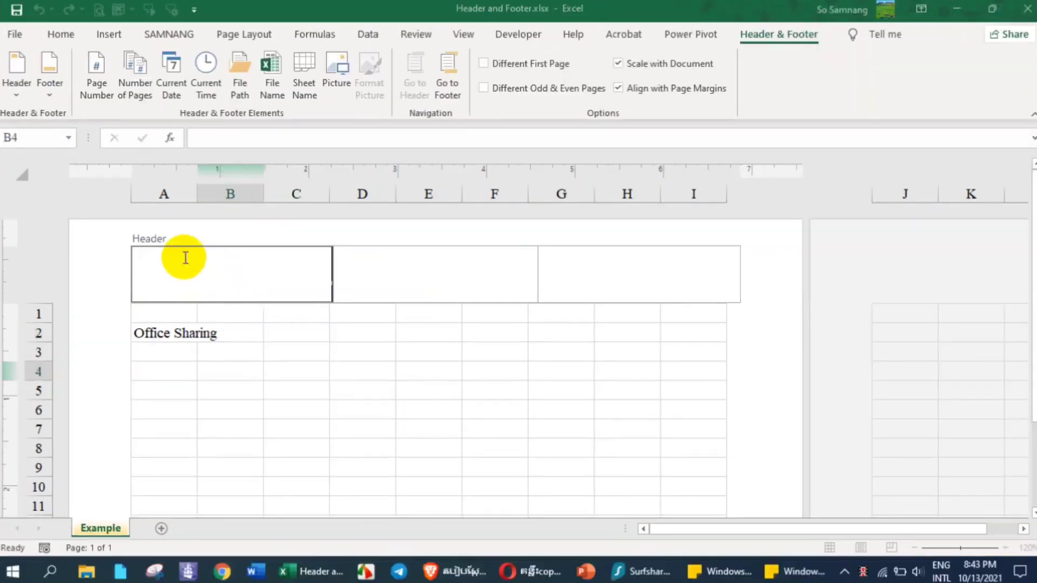
click(133, 67)
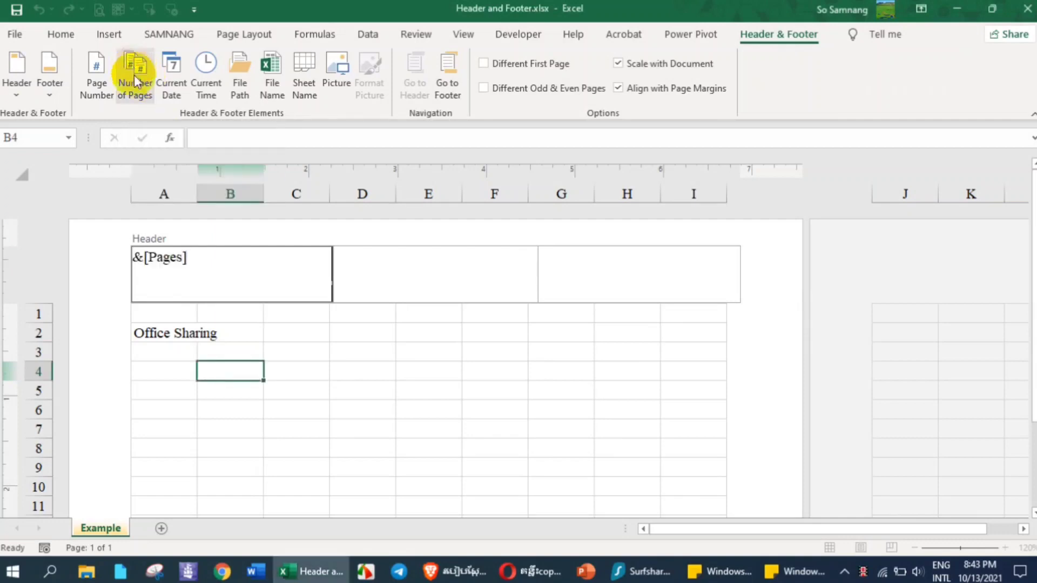
click(135, 251)
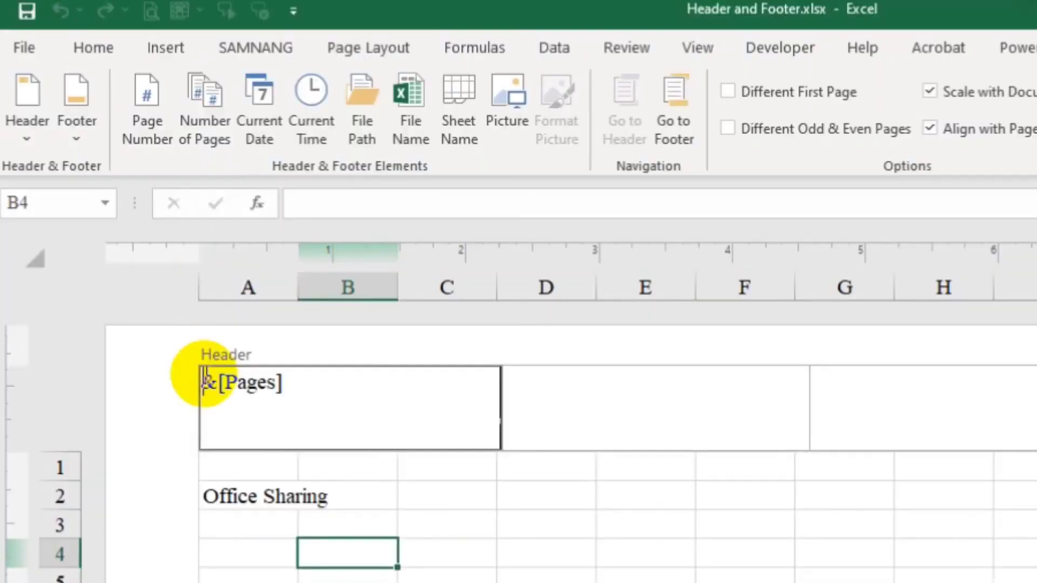
text(Page)
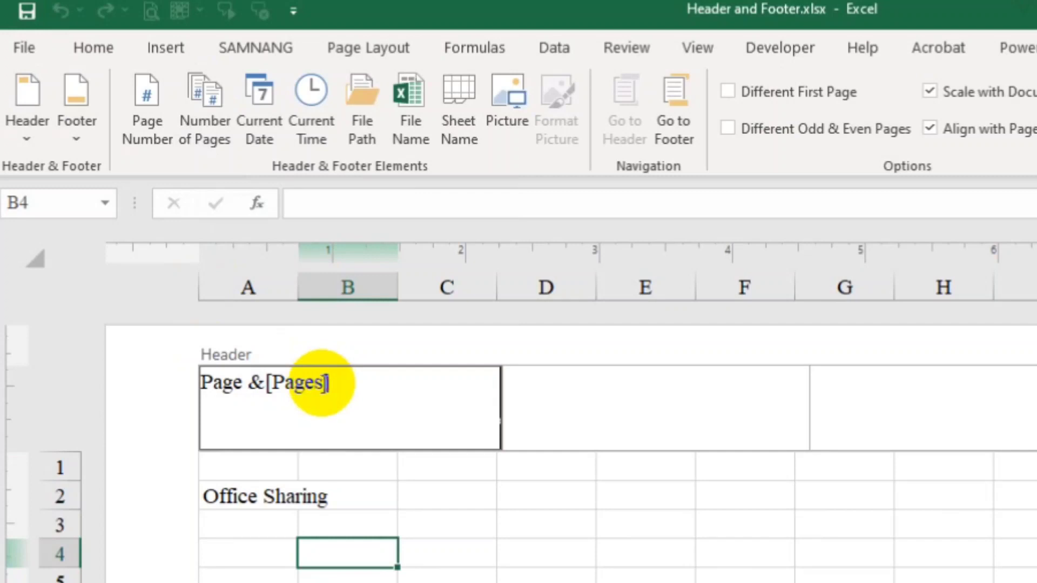
key(BackSpace)
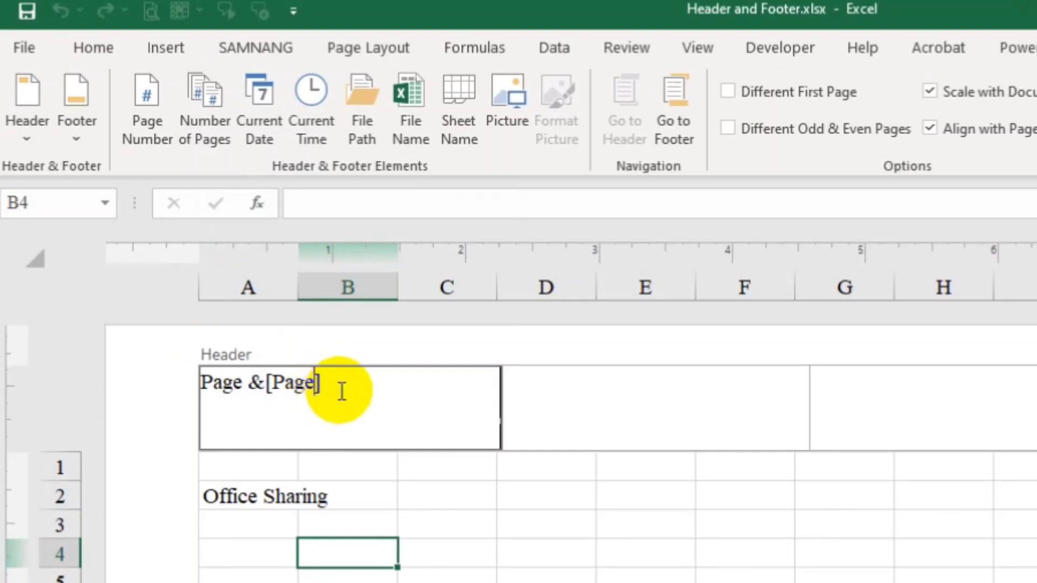
click(342, 391)
click(207, 111)
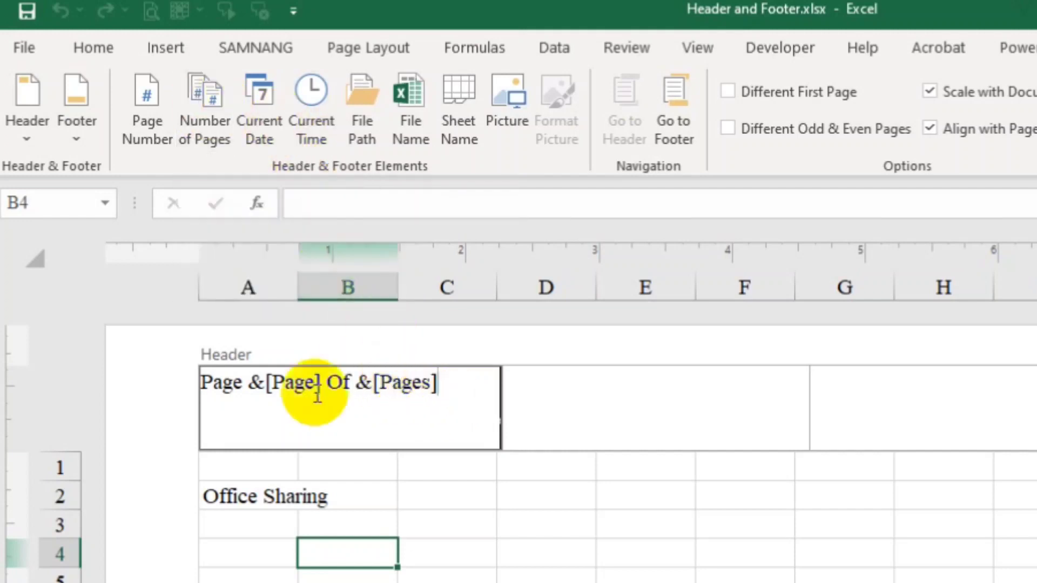
click(424, 507)
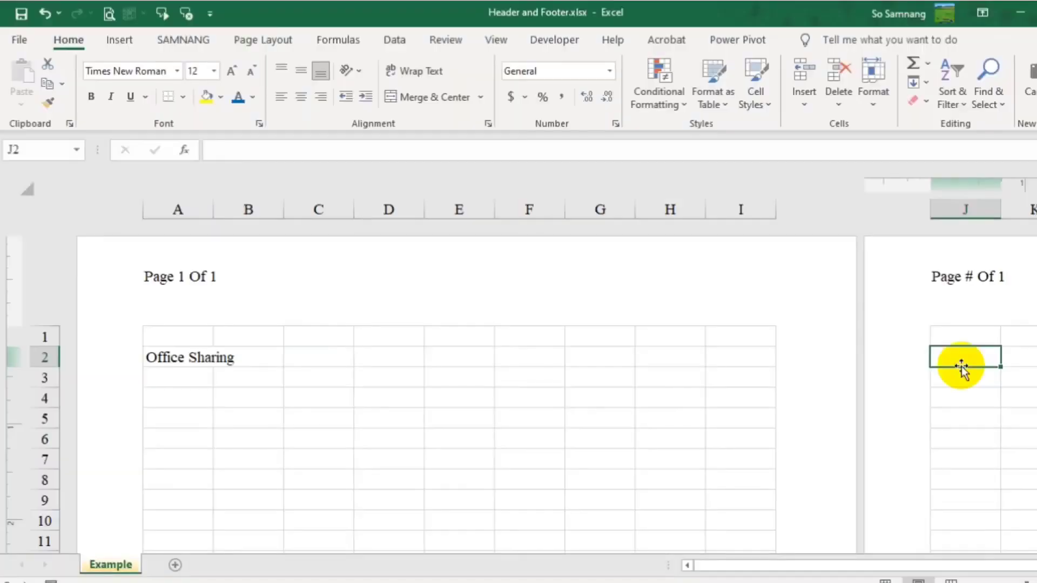
- Test the page count with a temporary 'u' entry in J2, then clear it
text(u)
click(961, 393)
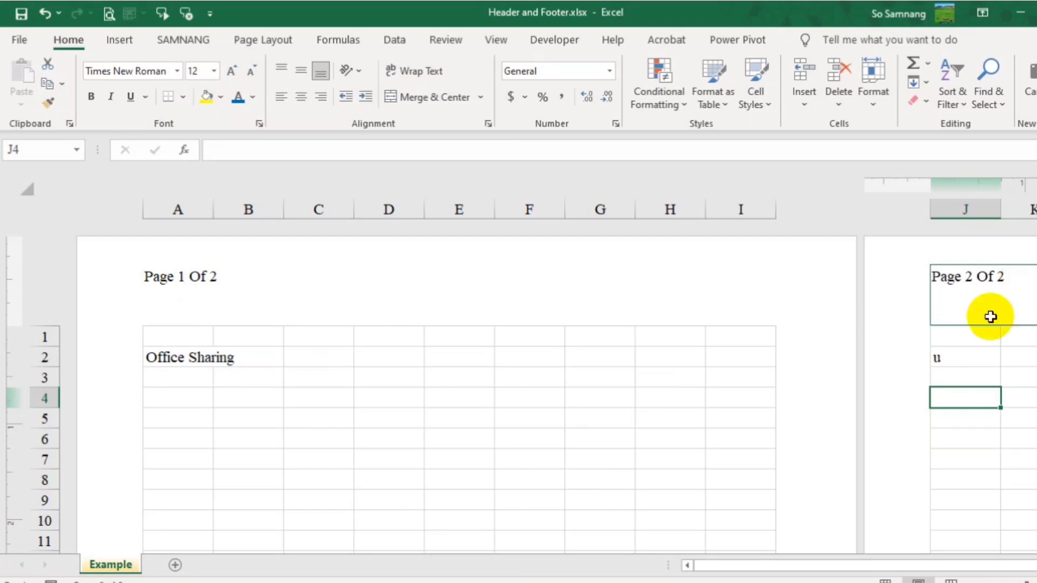
click(951, 367)
key(BackSpace)
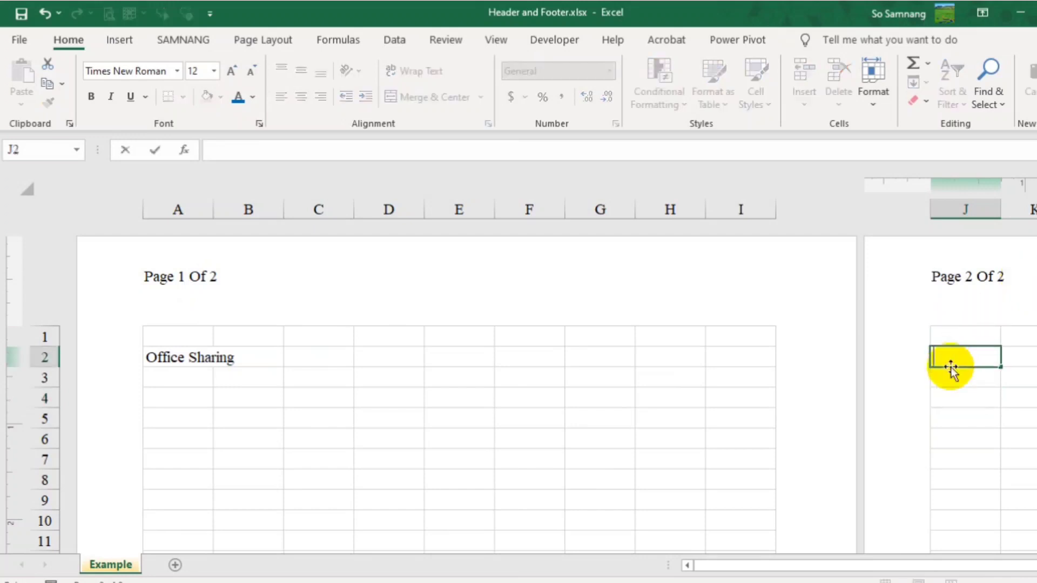
click(405, 362)
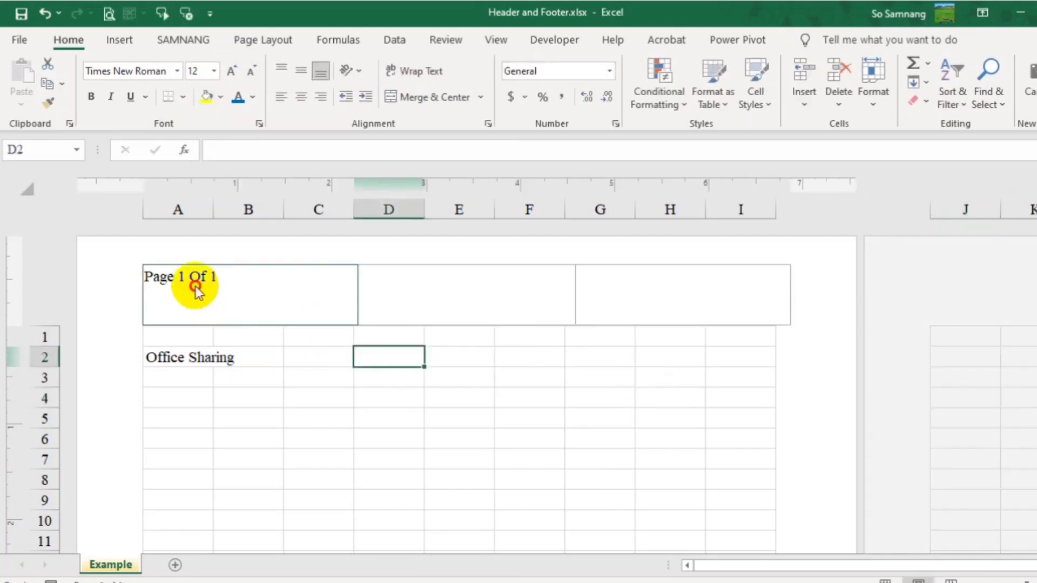
click(197, 288)
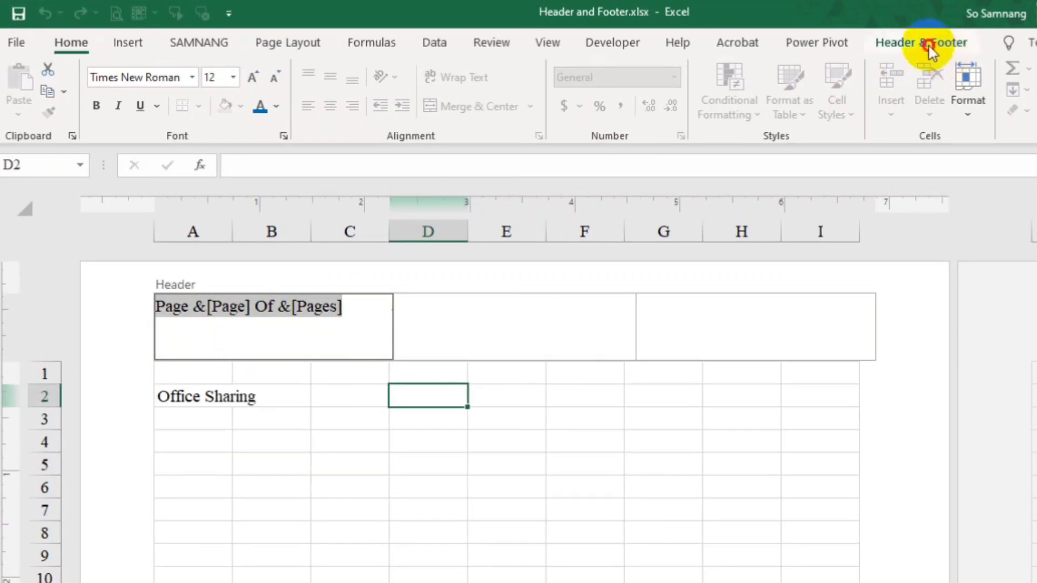
- Replace the header with the current date code, preview it as 10/13/2021, then delete it
click(928, 44)
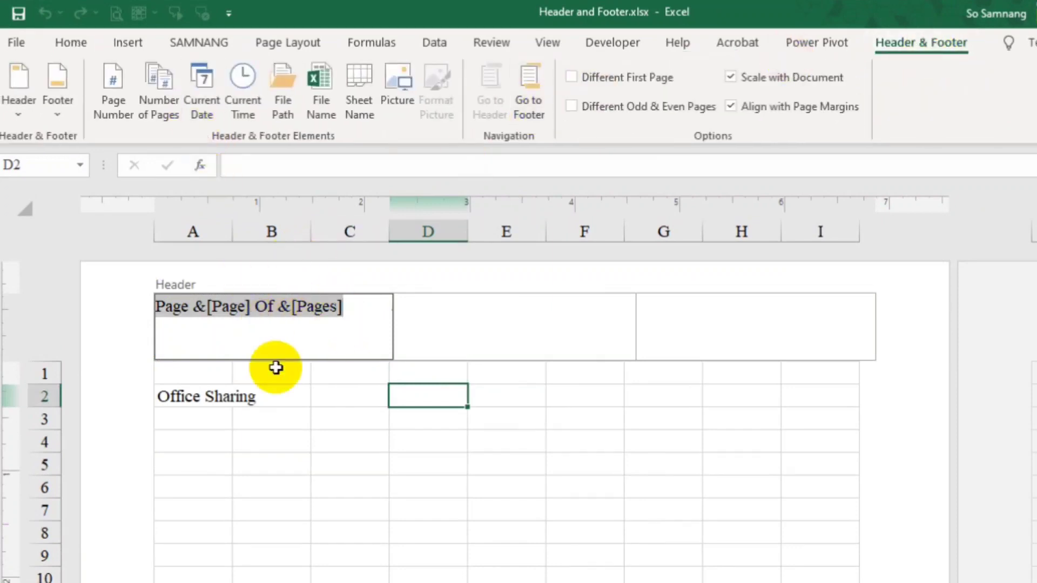
key(Delete)
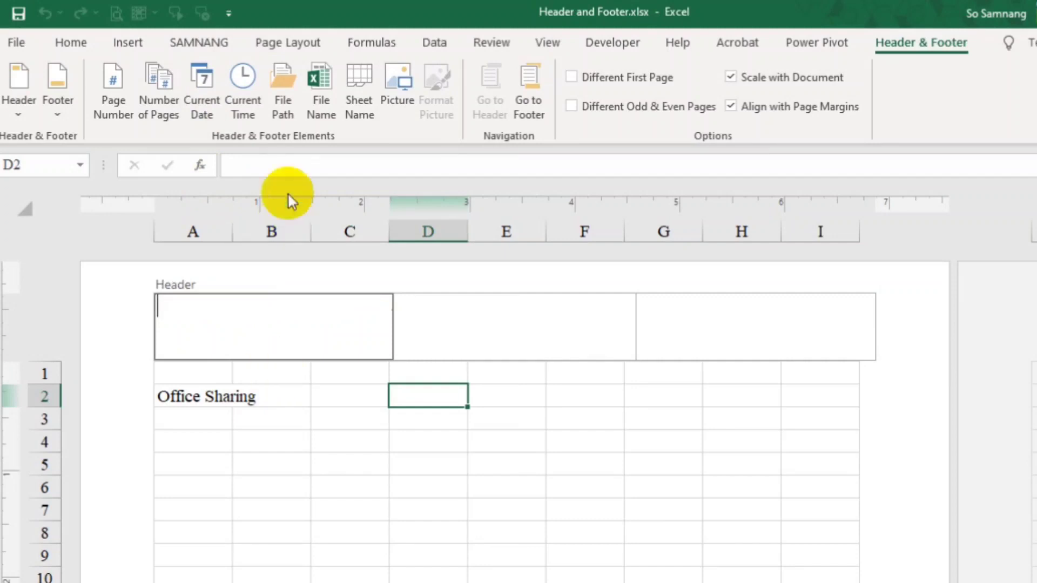
click(200, 103)
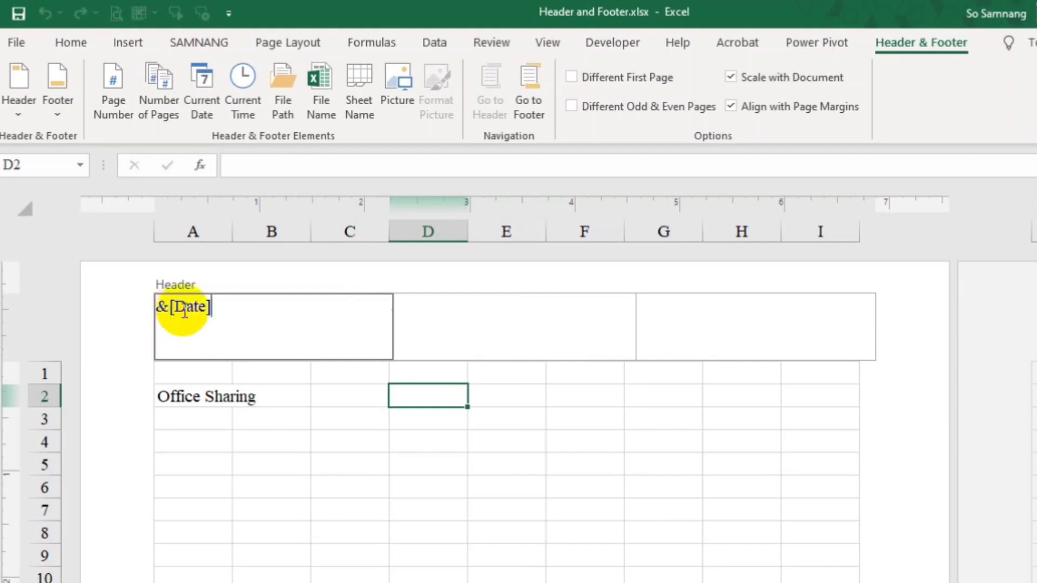
click(312, 412)
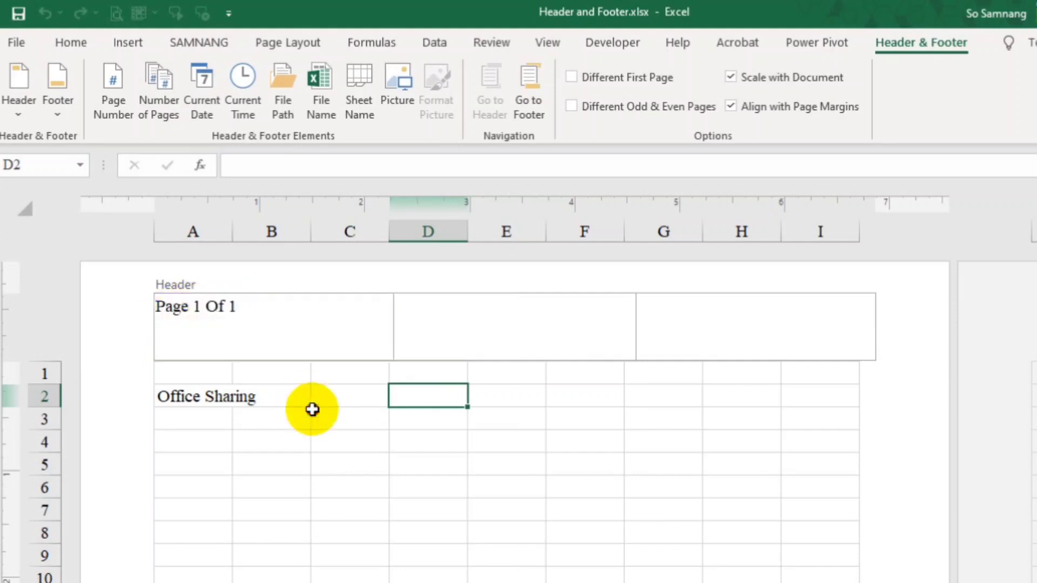
click(180, 316)
key(Delete)
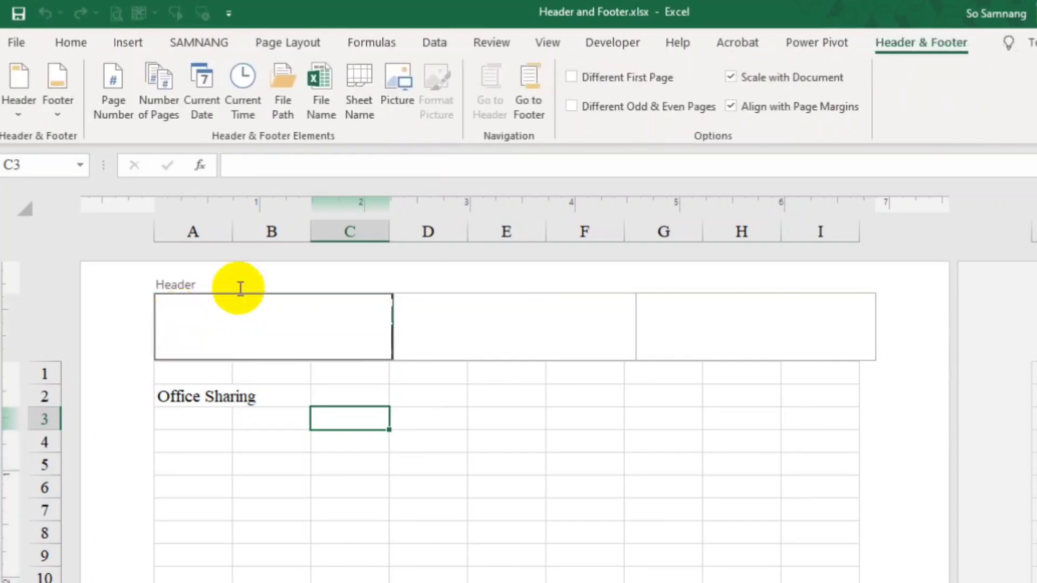
- Try the current time code in the left header, then replace it with the full file path and name
click(244, 89)
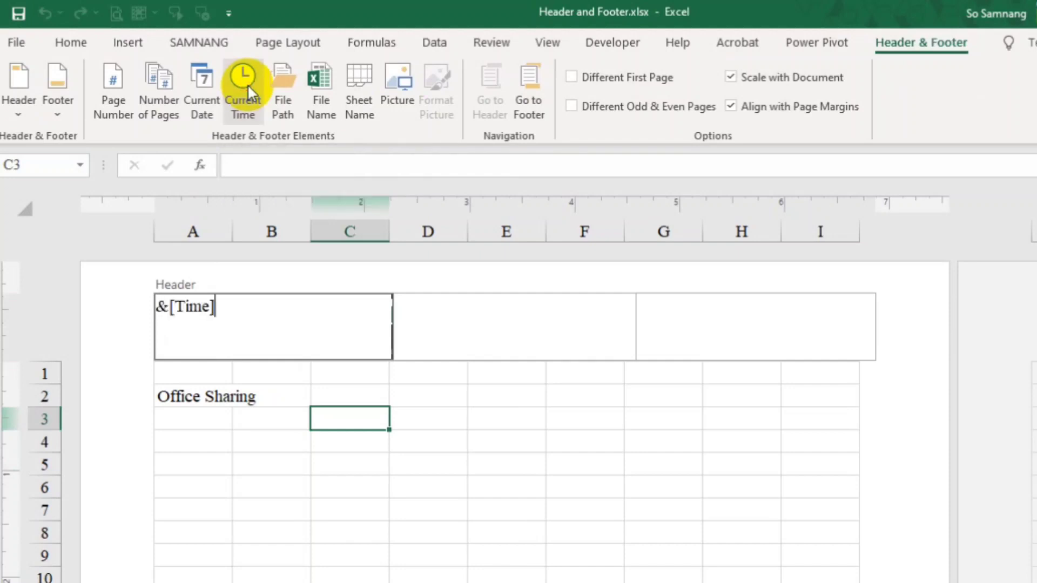
click(249, 395)
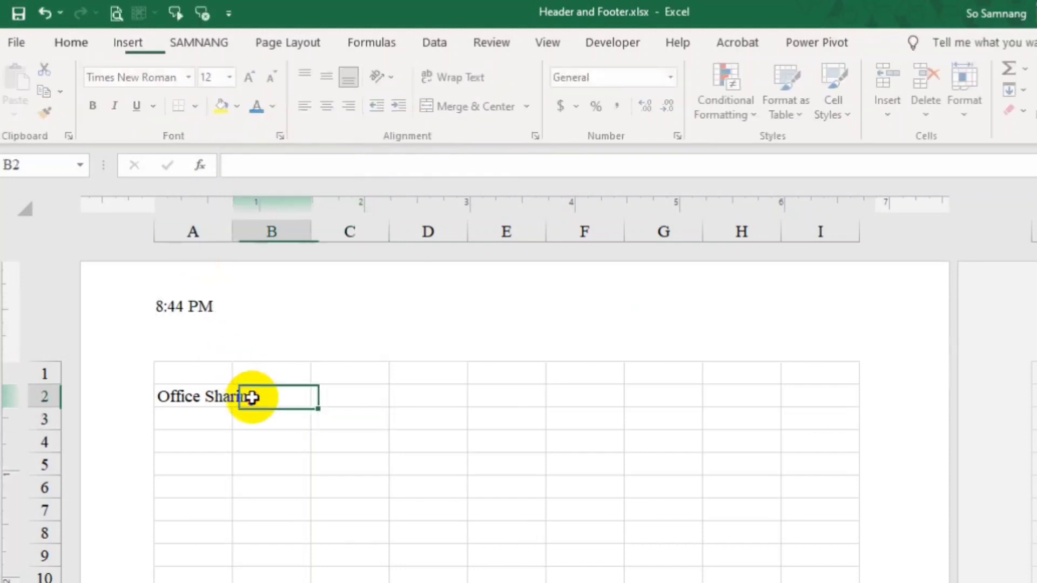
click(200, 318)
key(Delete)
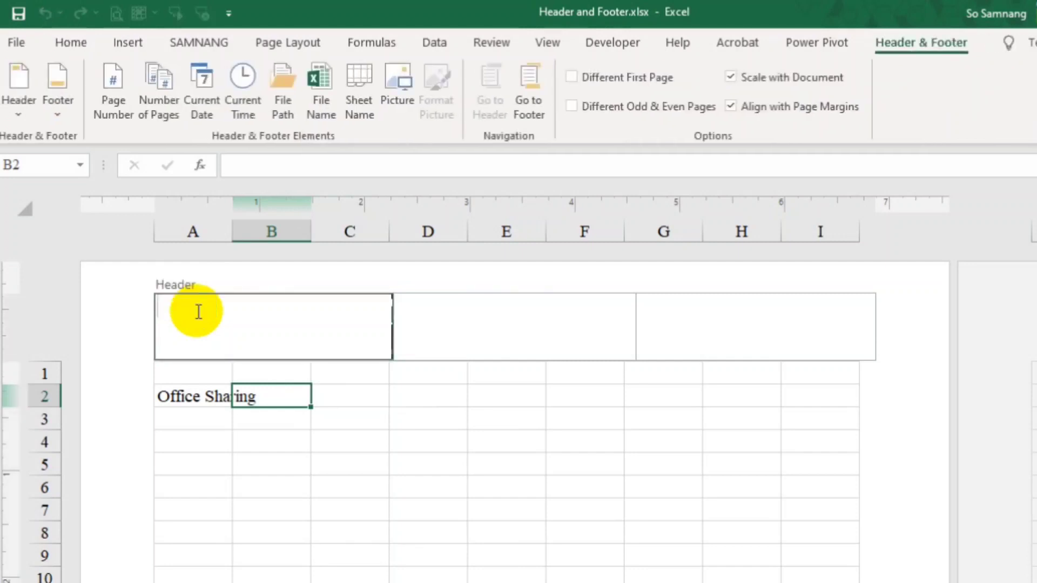
click(276, 106)
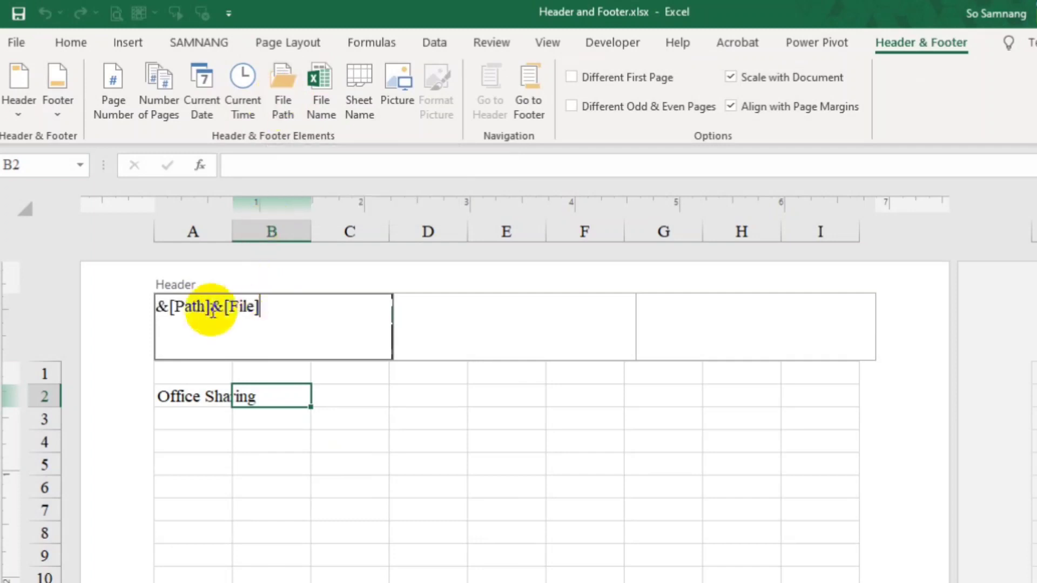
click(326, 397)
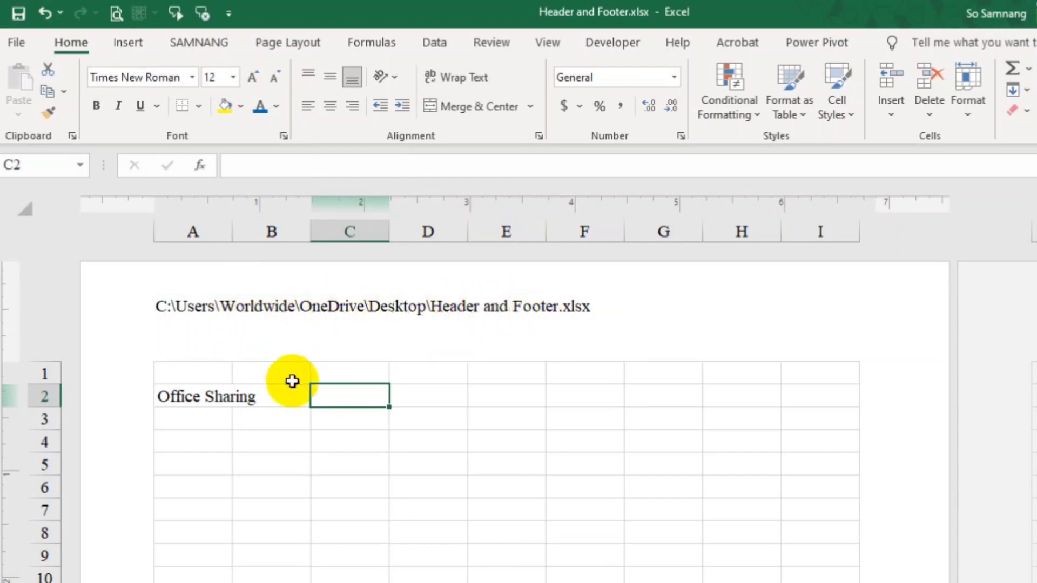
- Replace the path-and-file codes with just the file name and preview it
click(287, 323)
key(Delete)
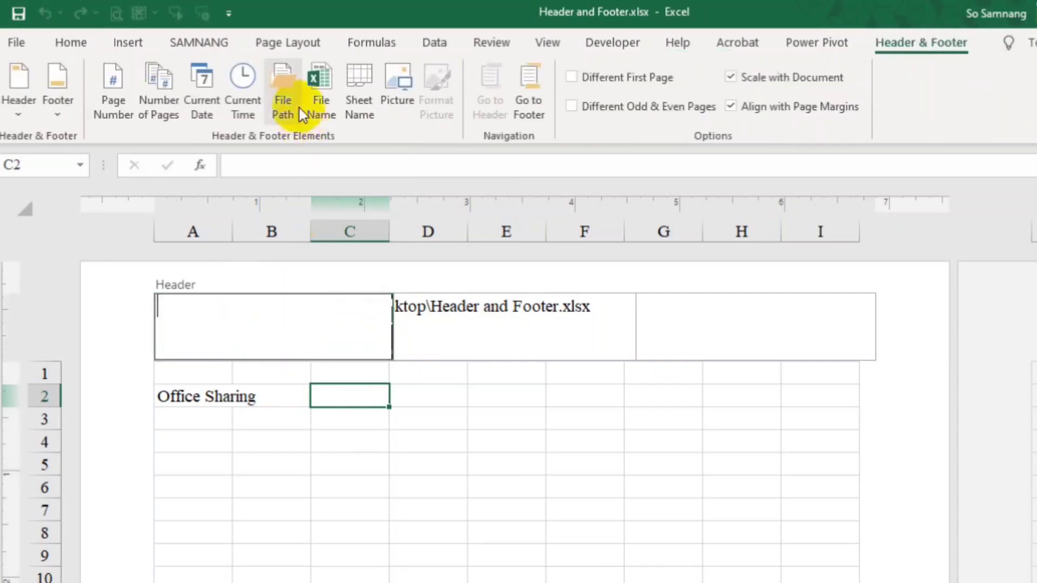
click(319, 96)
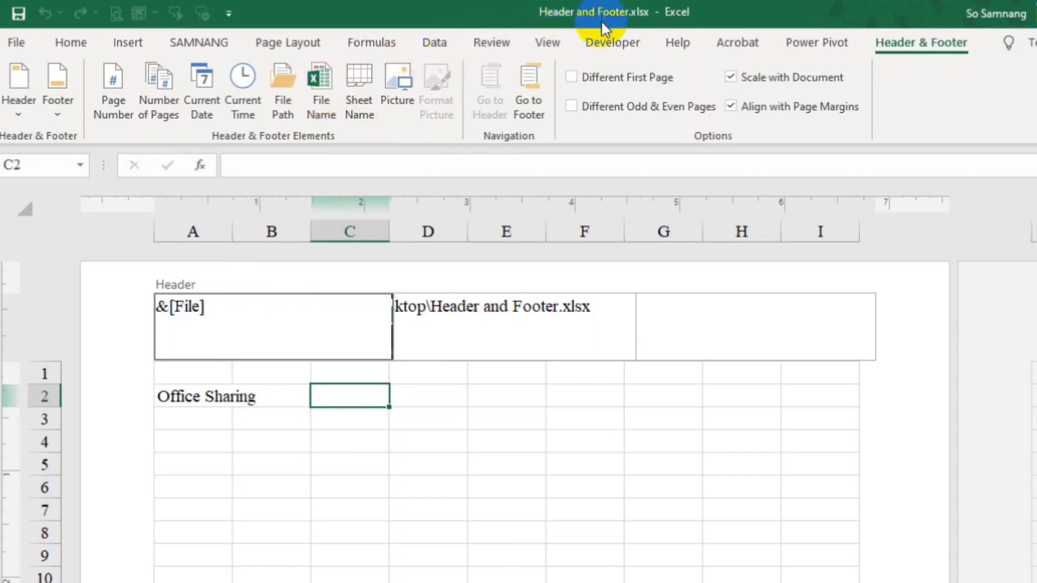
click(255, 401)
click(256, 400)
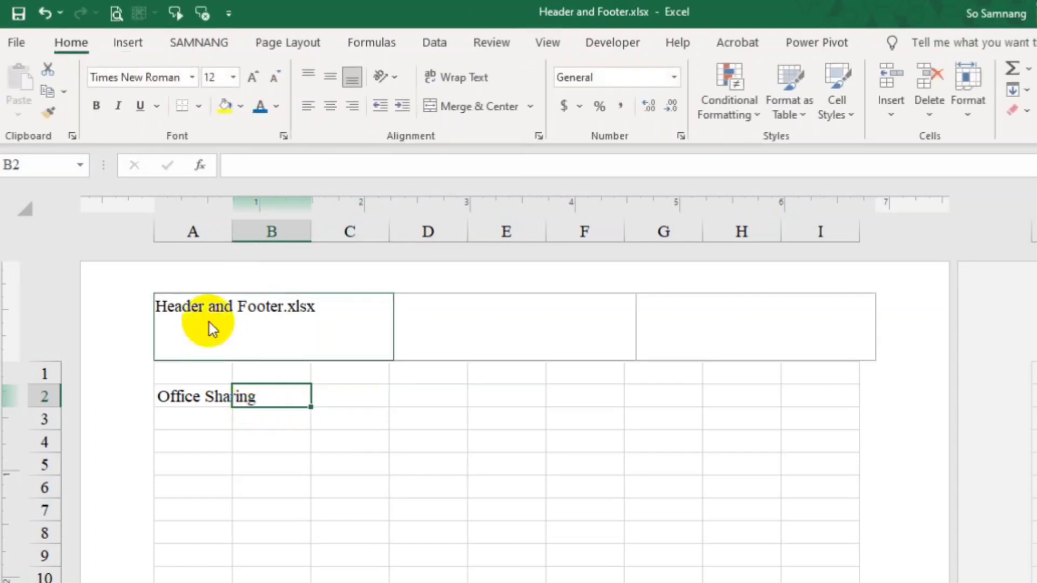
- Swap the file name for the sheet name code &[Tab], previewing as Example
click(269, 313)
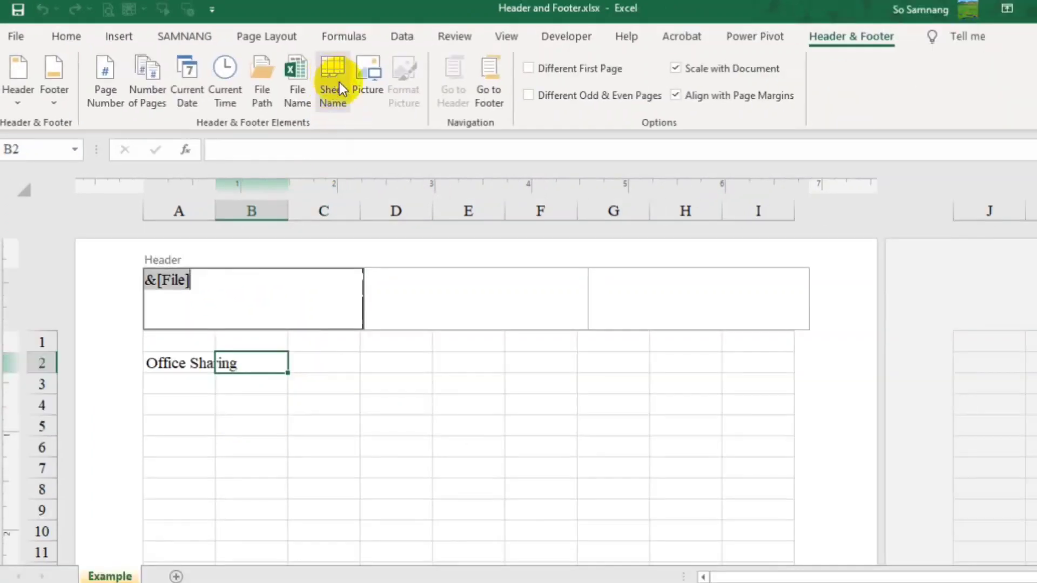
click(334, 77)
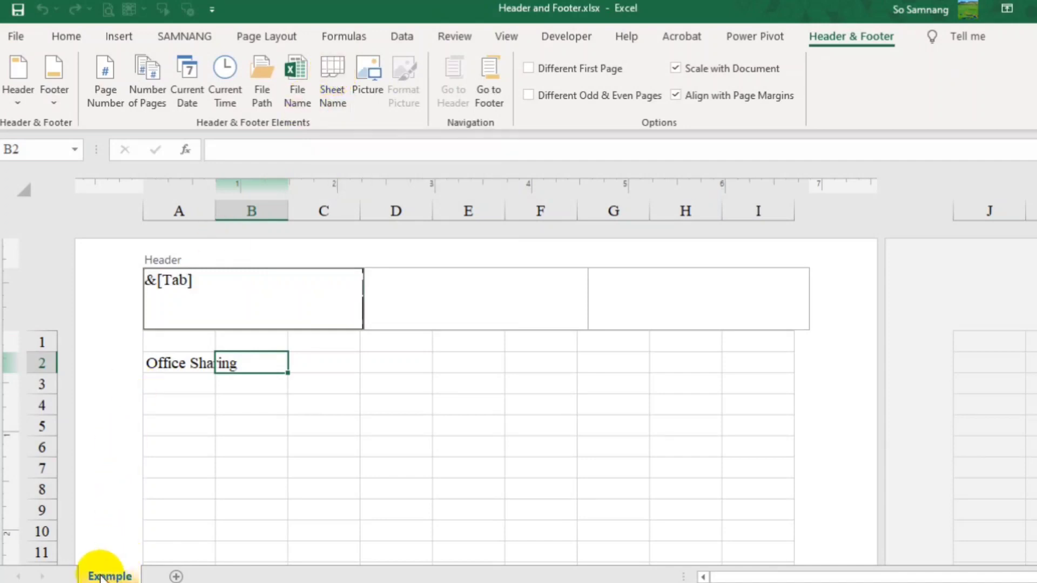
click(324, 370)
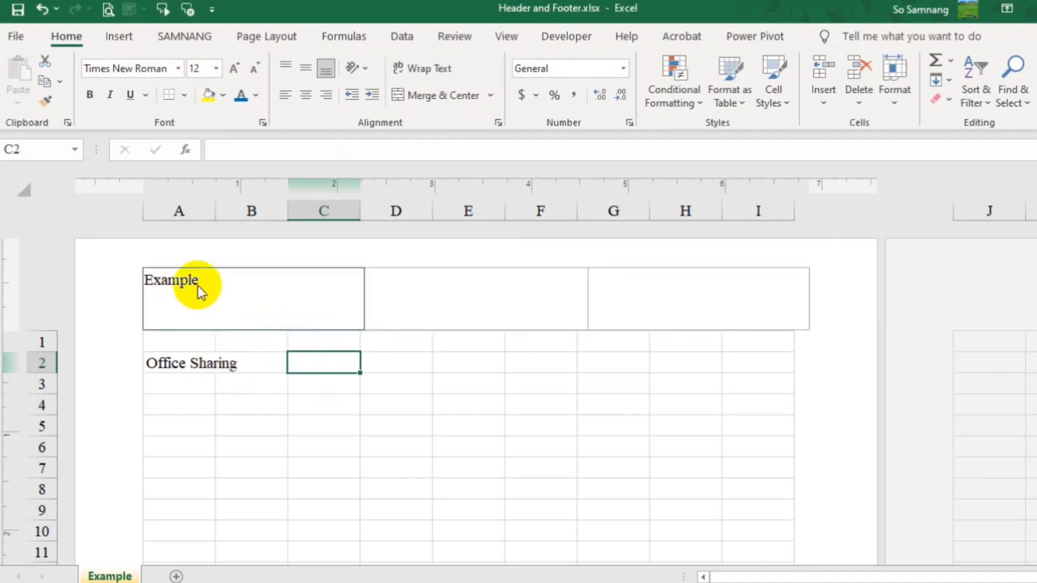
click(199, 289)
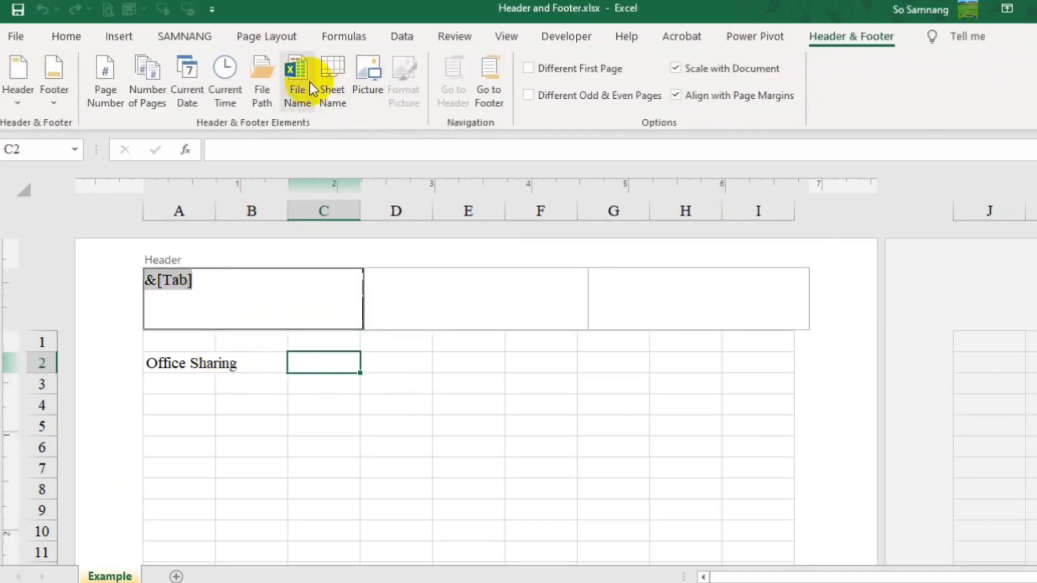
- Insert Excel 2.png from the Desktop as the left header picture and preview it
click(370, 75)
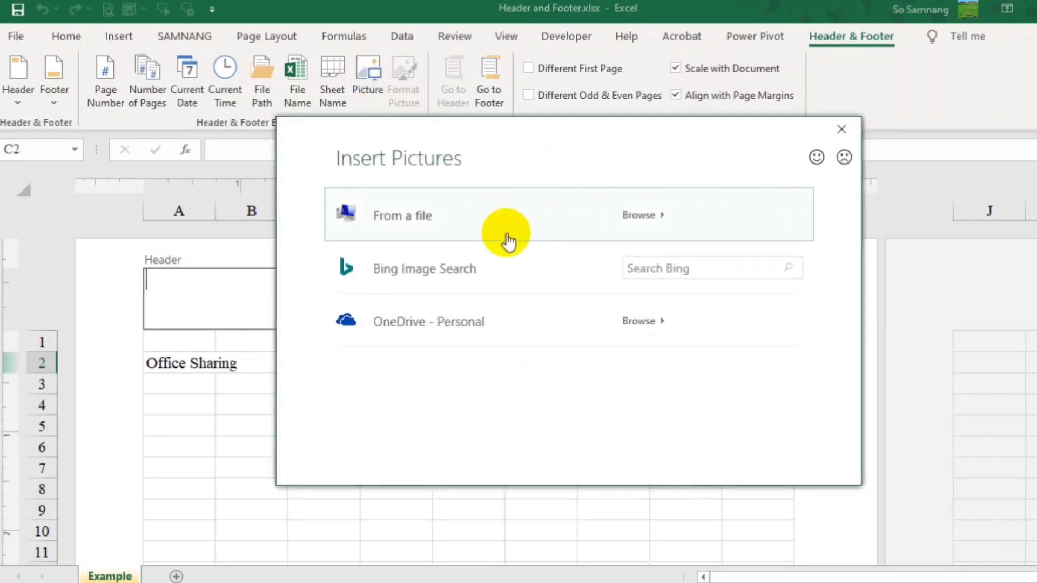
click(514, 215)
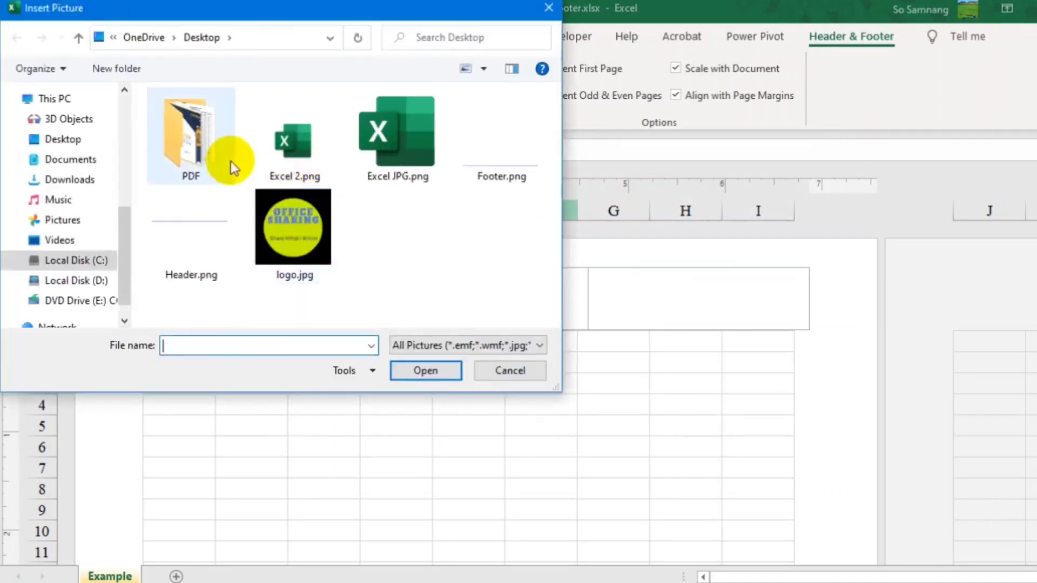
click(297, 142)
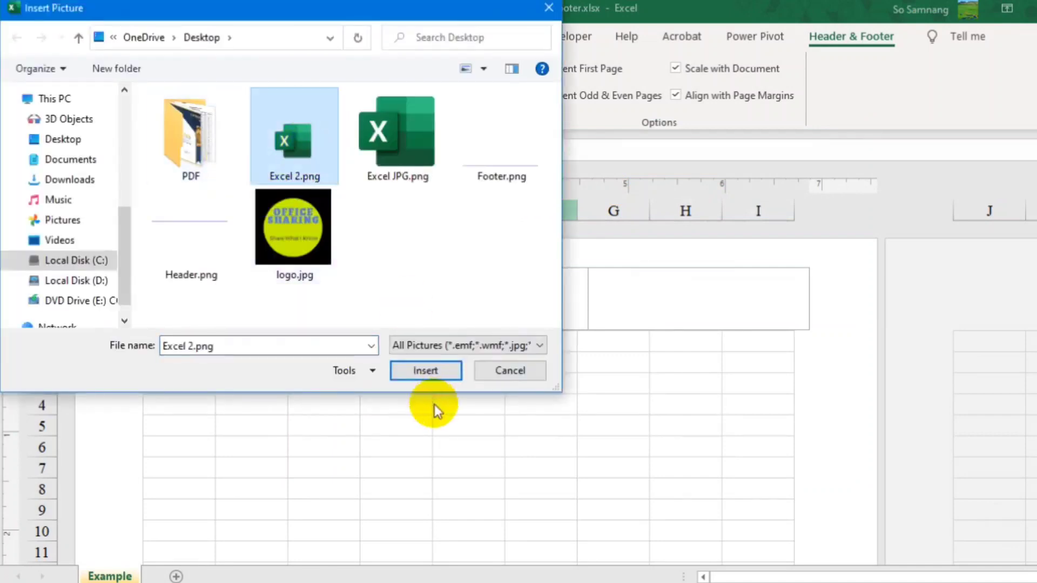
click(425, 371)
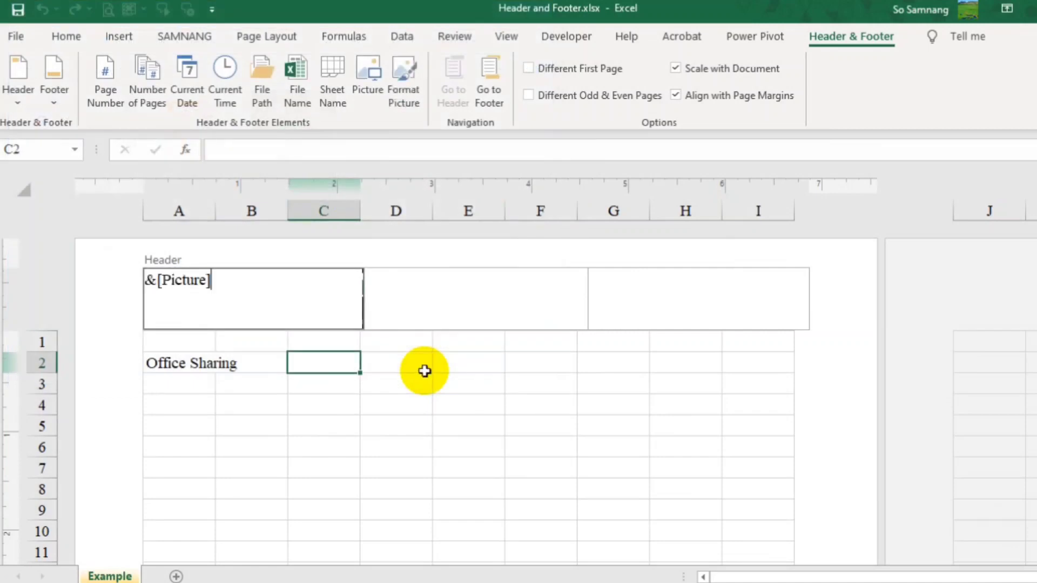
click(319, 420)
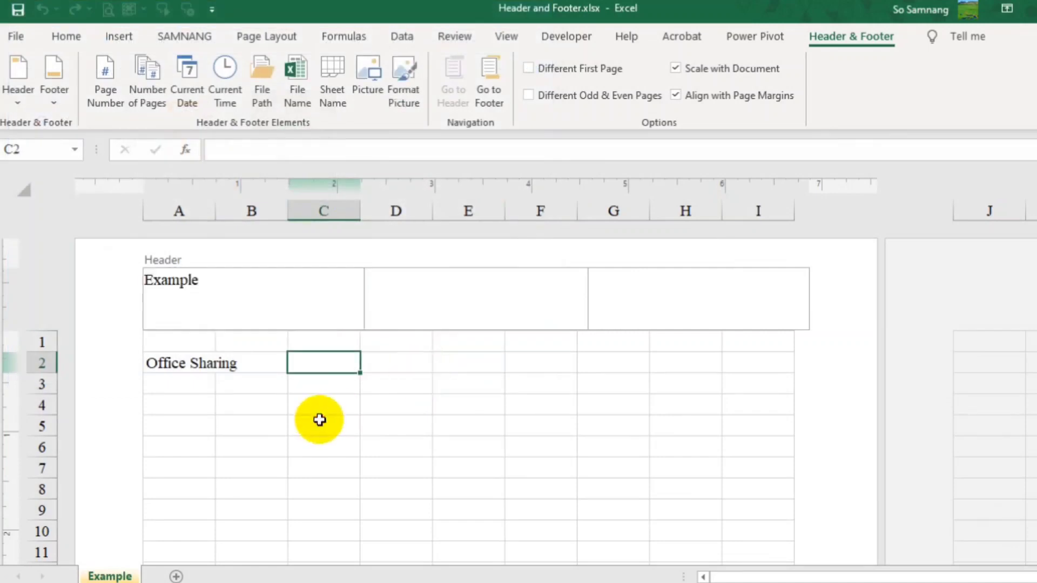
click(319, 420)
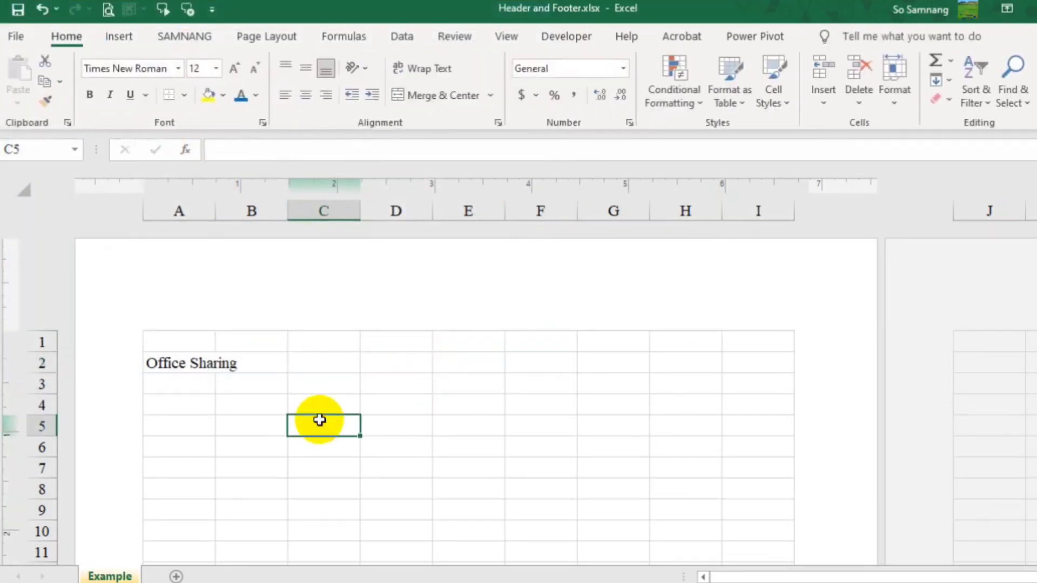
click(246, 293)
click(237, 431)
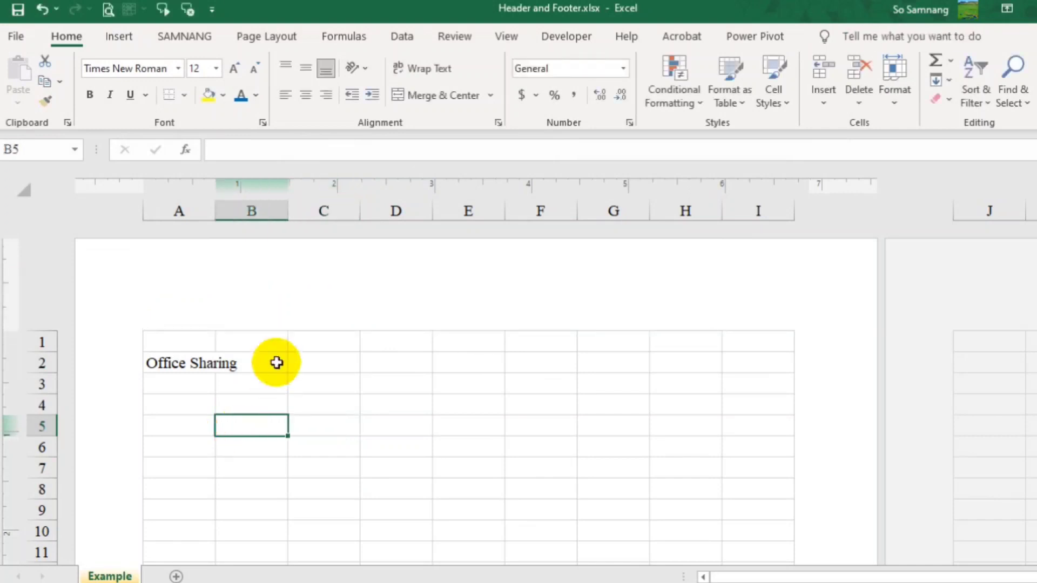
click(216, 284)
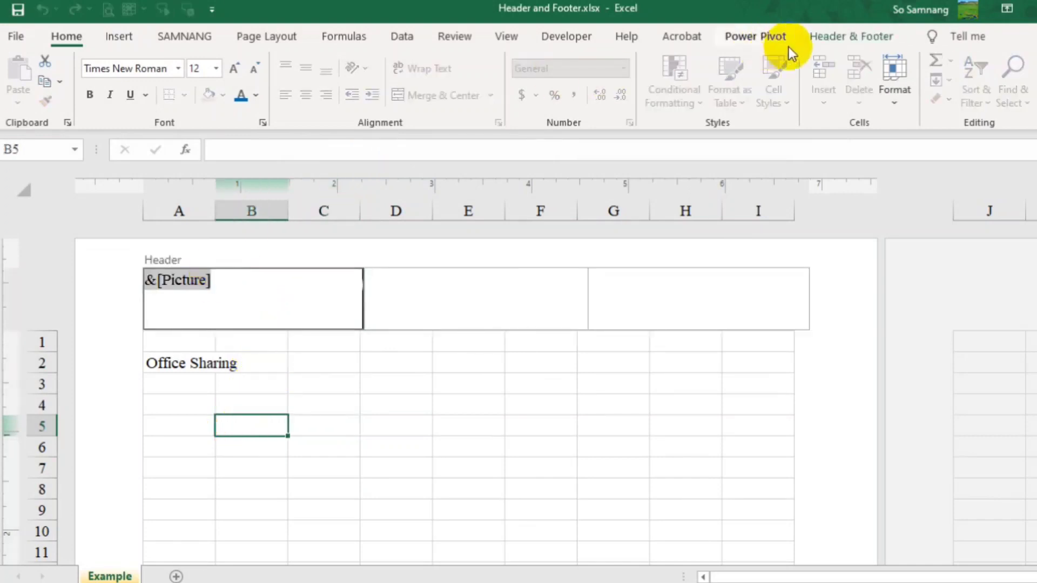
- Size the header picture to 1" high by 1.50" wide, with aspect-ratio lock and relative-to-original sizing turned off
click(820, 39)
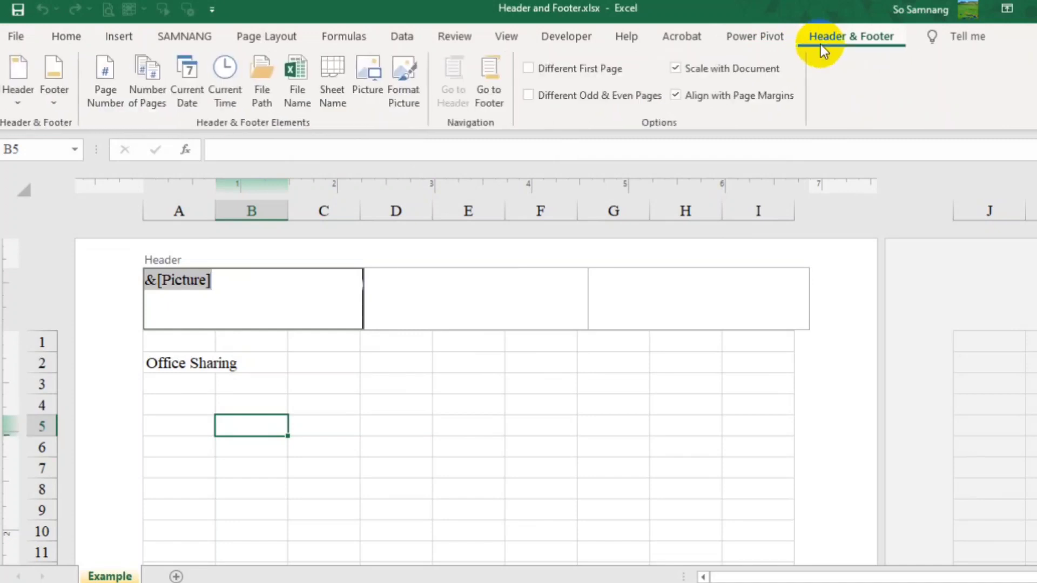
click(408, 79)
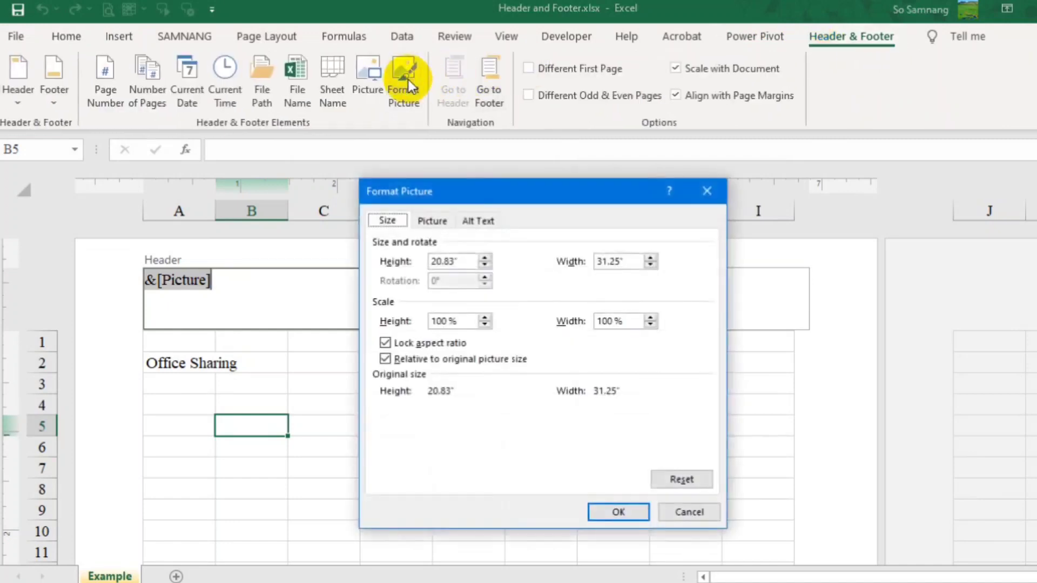
double_click(458, 261)
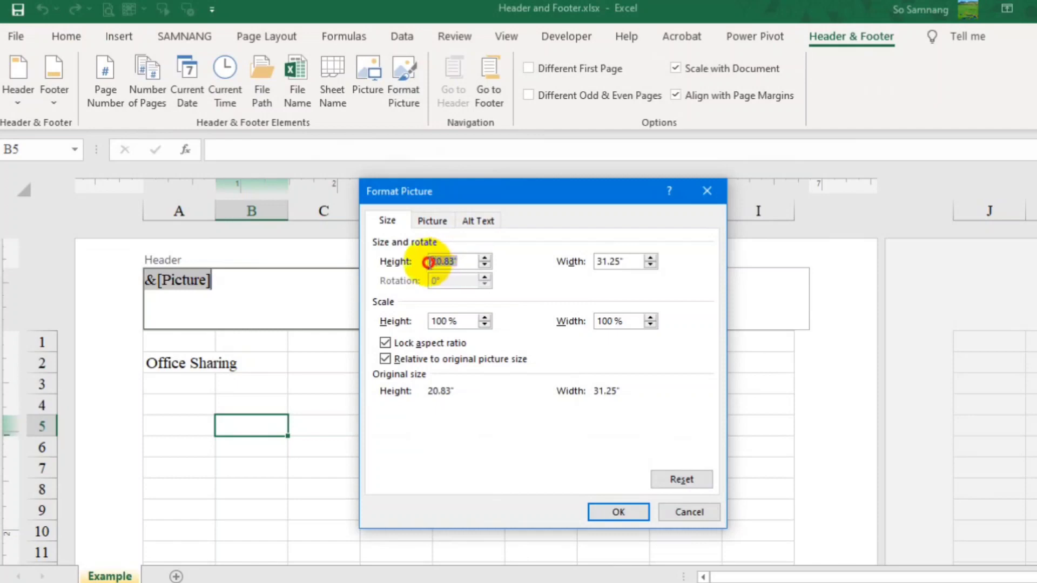
text(0)
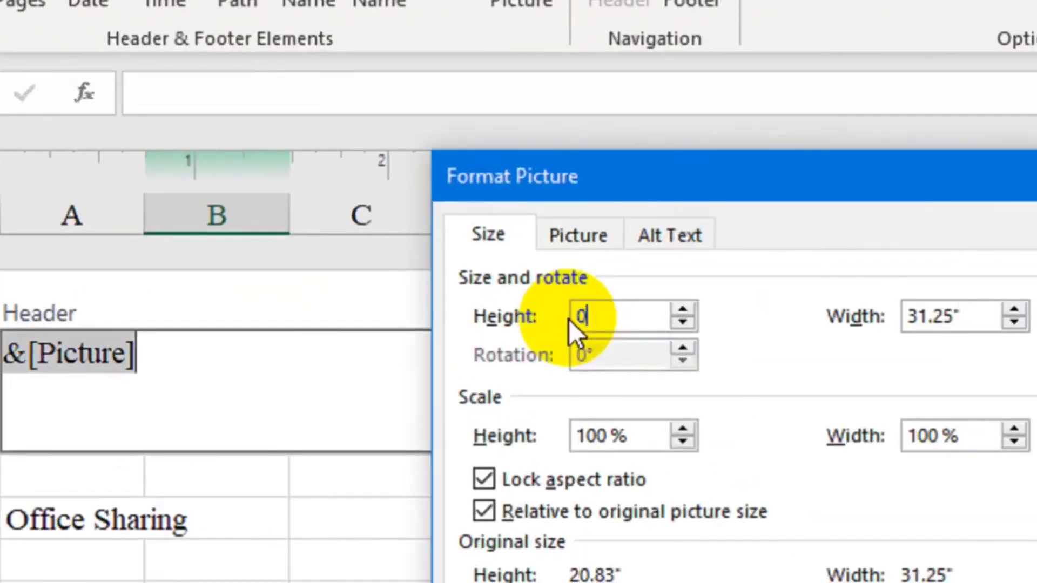
text(.6)
click(956, 317)
text(0.)
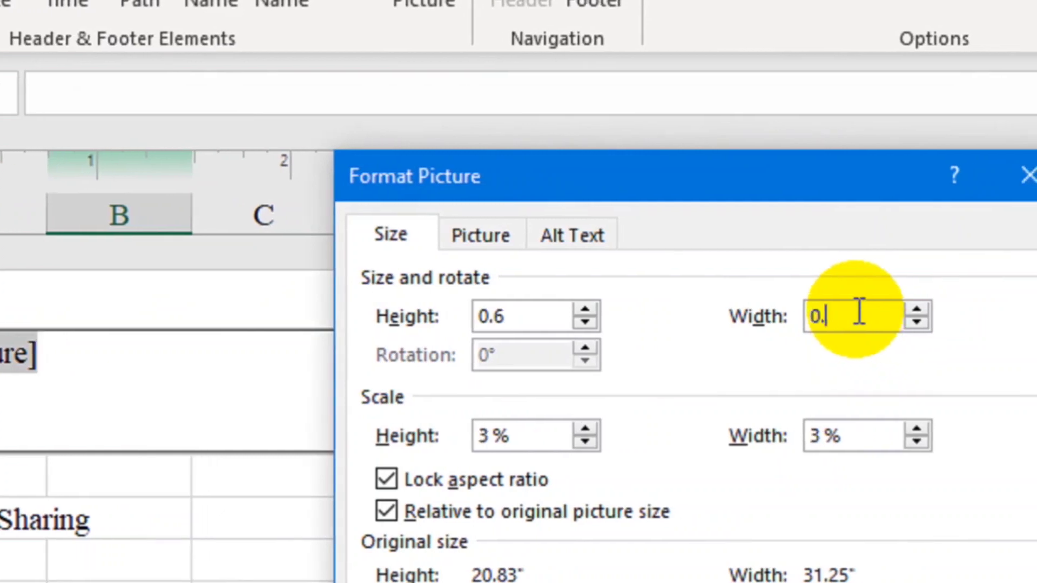
text(1.5)
key(BackSpace)
key(BackSpace)
key(BackSpace)
key(BackSpace)
key(BackSpace)
text(1.)
text(5)
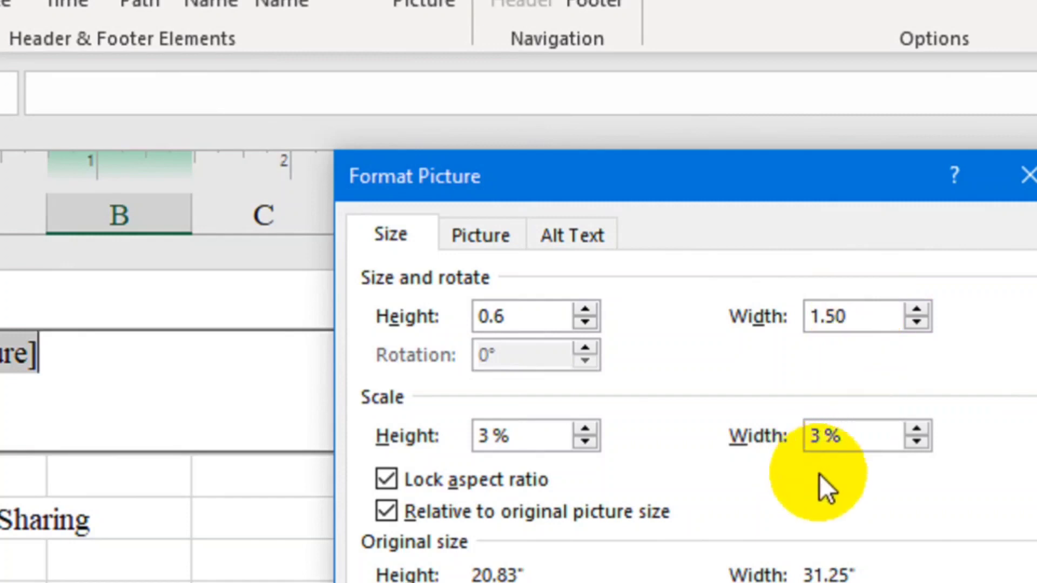
click(401, 471)
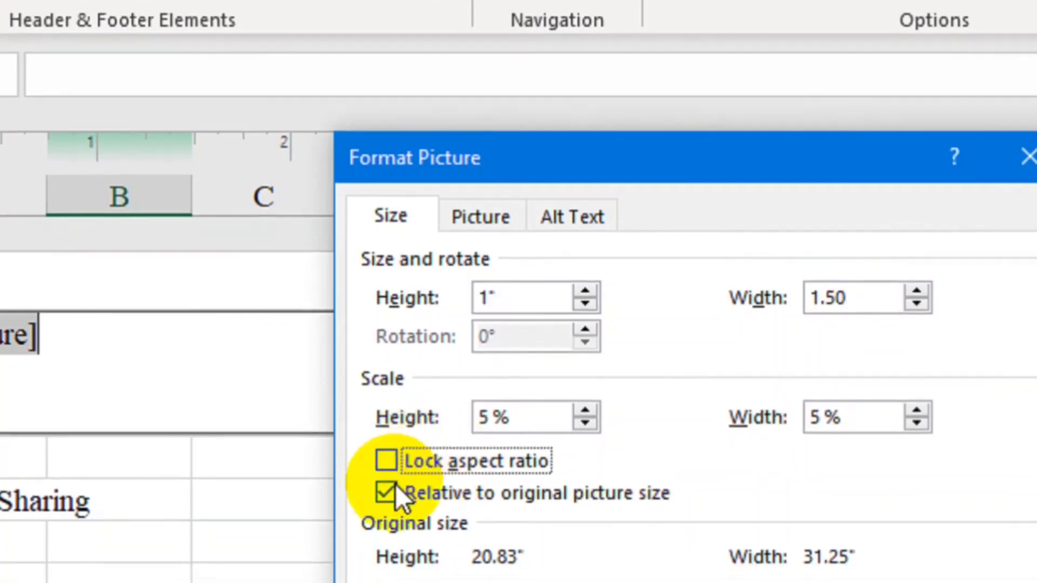
click(398, 506)
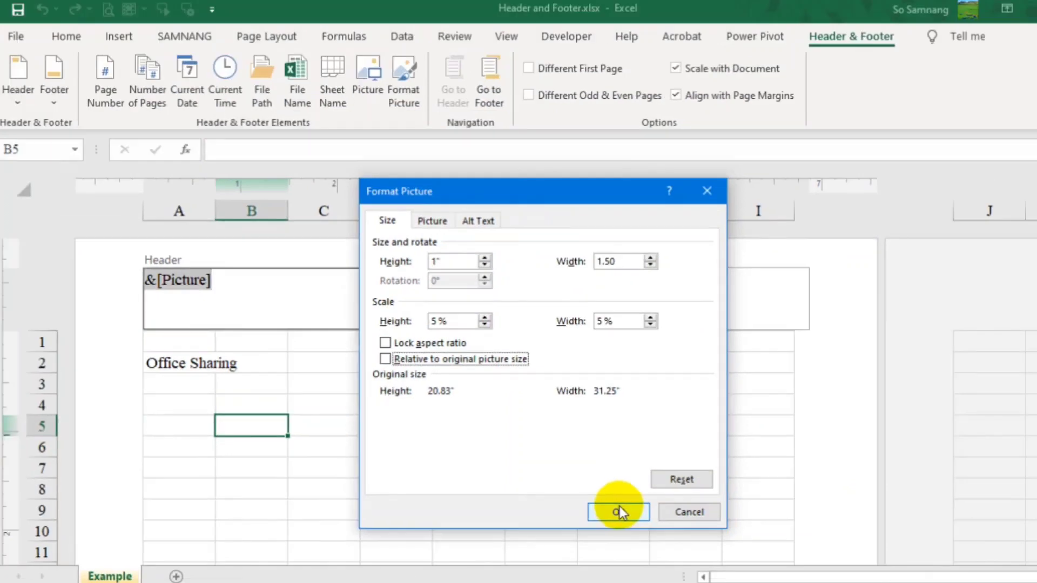
click(618, 511)
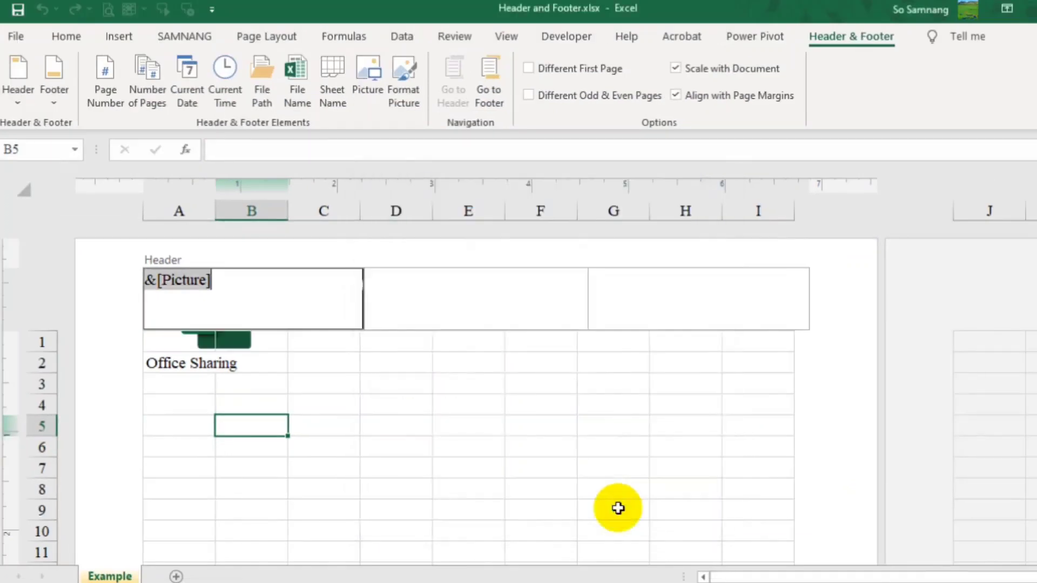
- Widen the top margin to about 1.15 inches so the logo fits inside the header
click(412, 417)
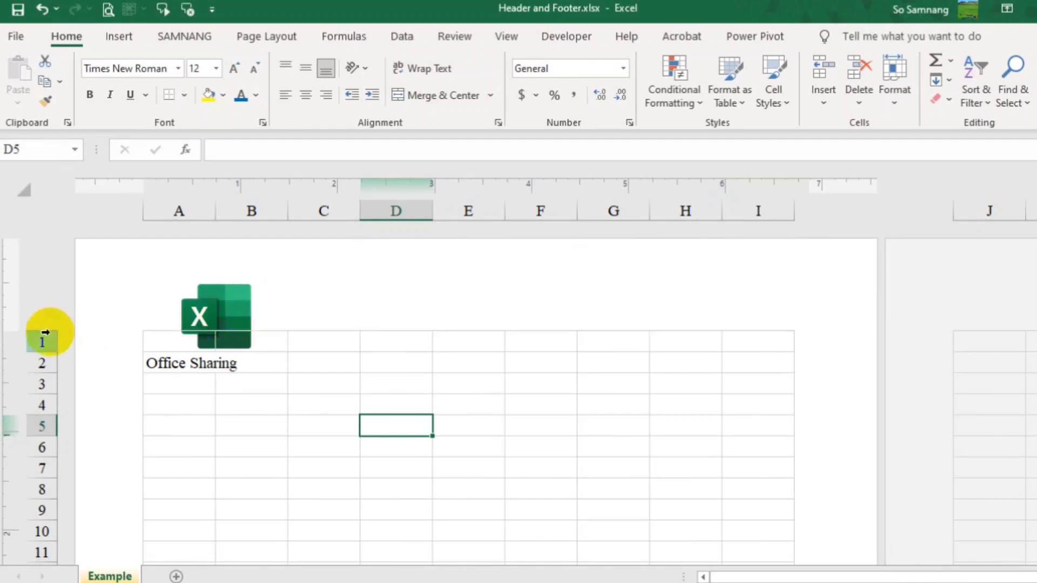
drag(19, 332, 13, 352)
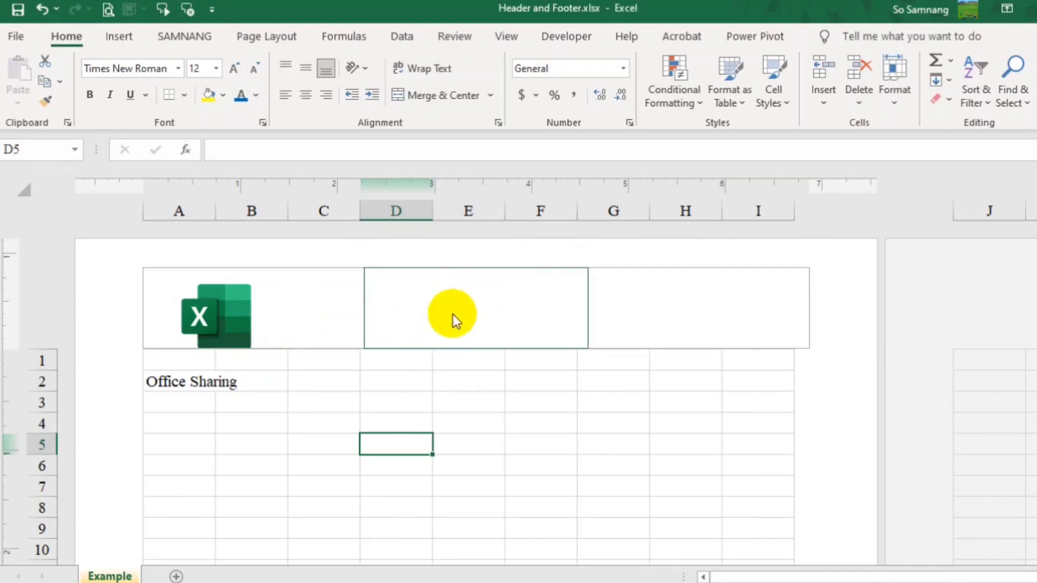
- Enter 'Office Sharing' as the centre header title
click(484, 315)
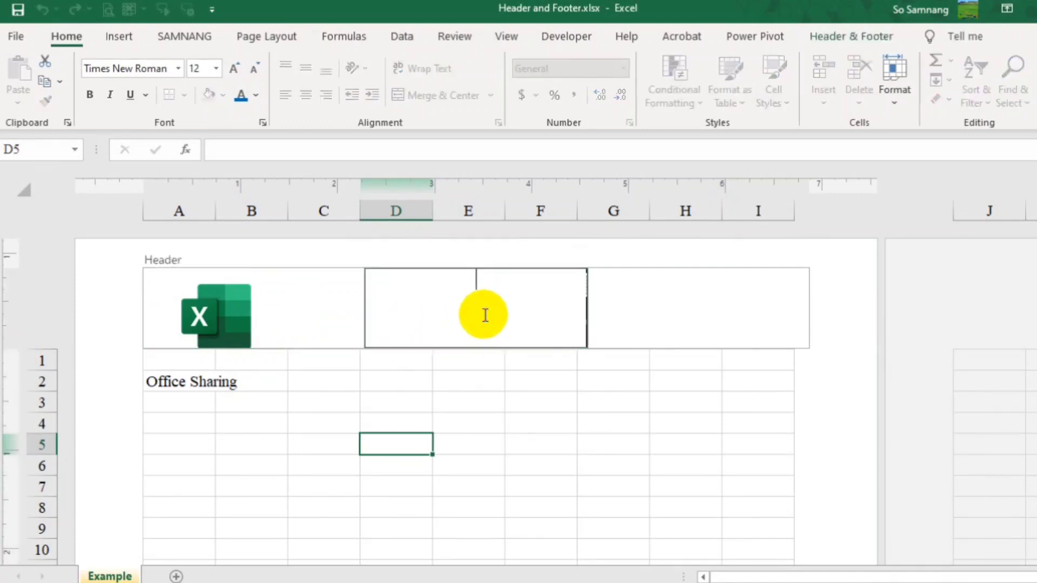
click(823, 34)
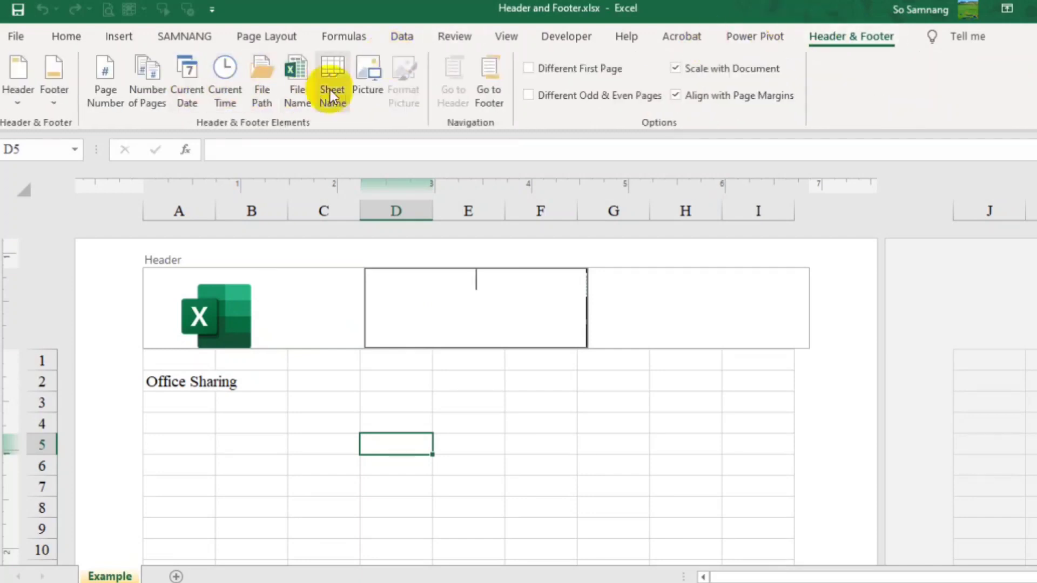
click(624, 297)
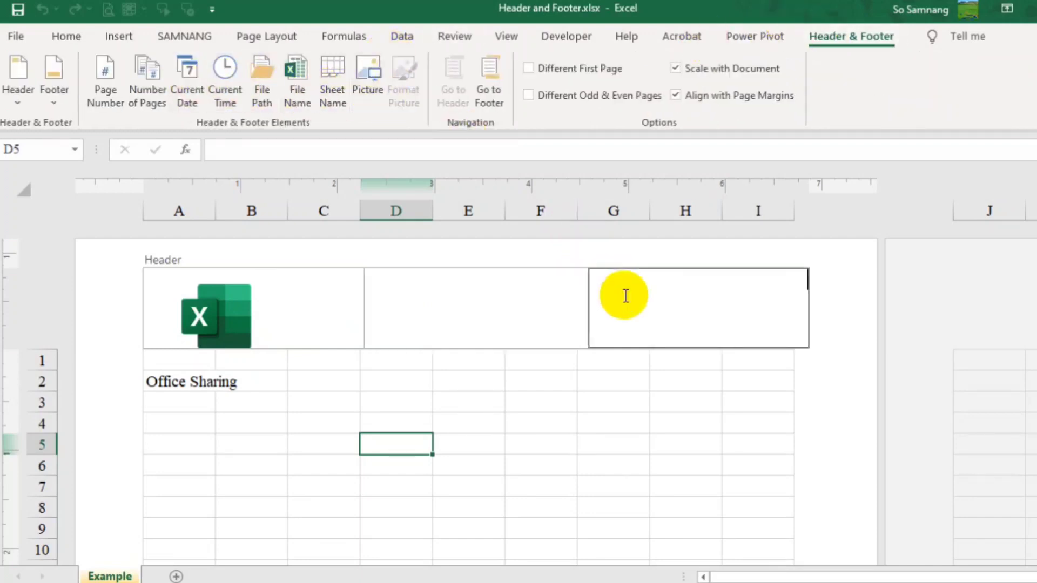
click(454, 313)
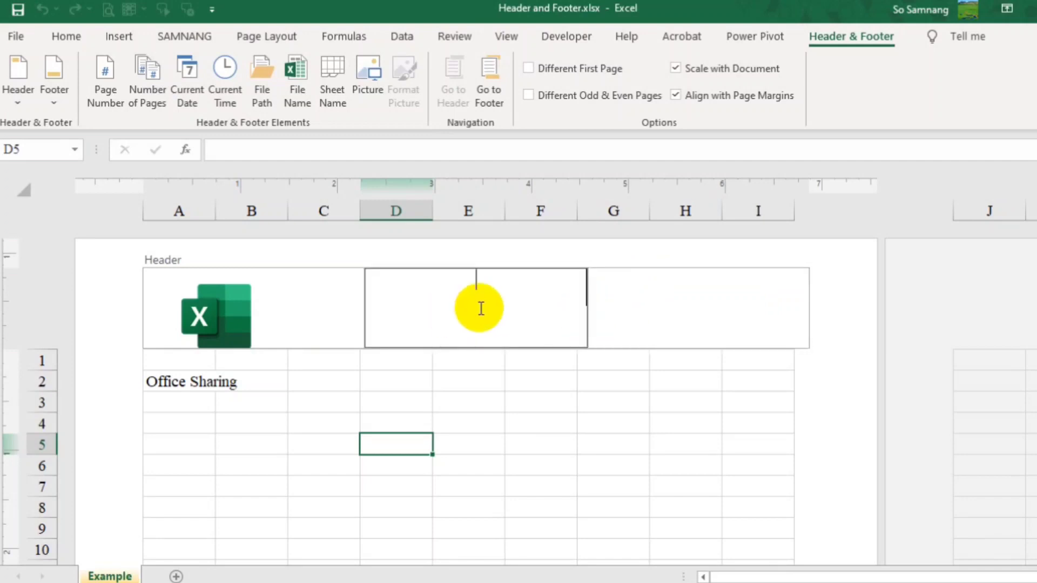
text(Office )
text(Sharing)
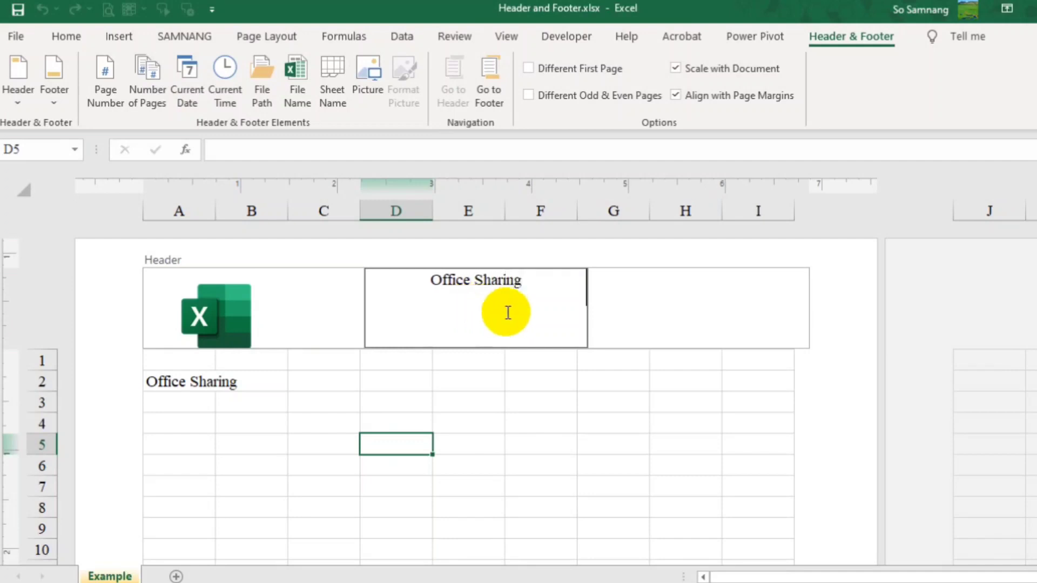
- Make the 'Office Sharing' header title bold and blue
drag(524, 281, 430, 280)
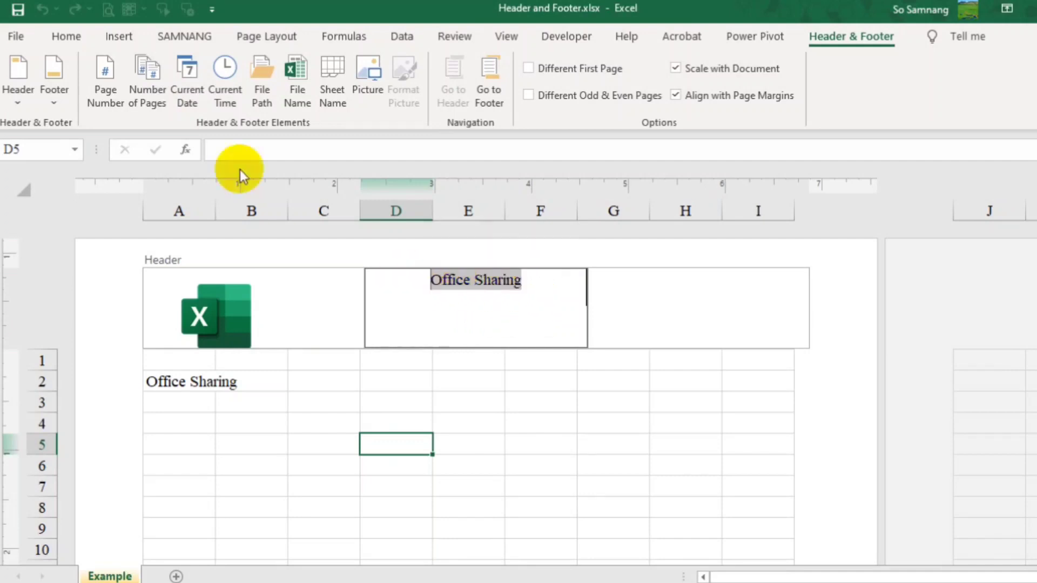
click(63, 39)
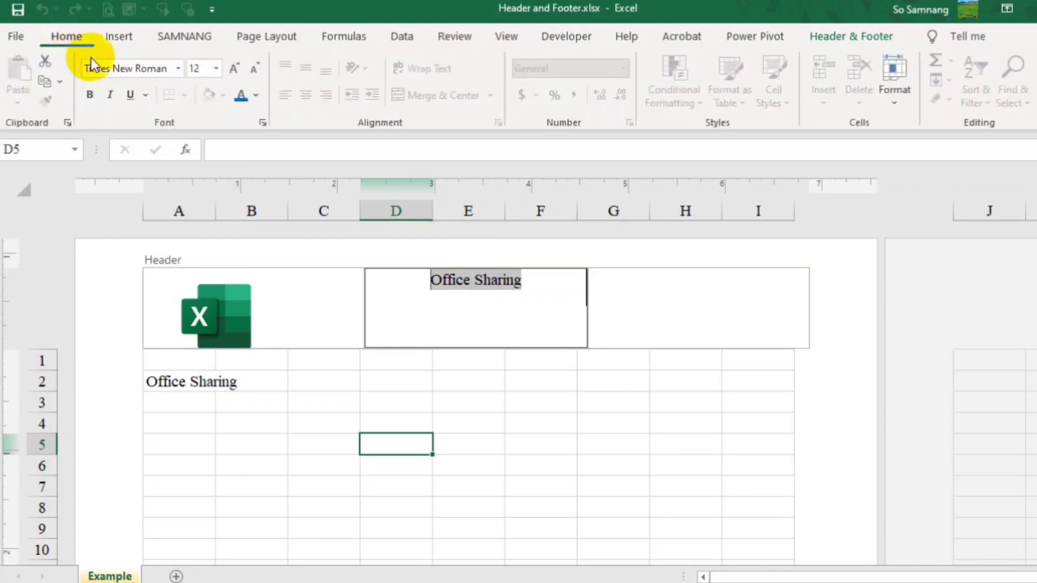
click(92, 92)
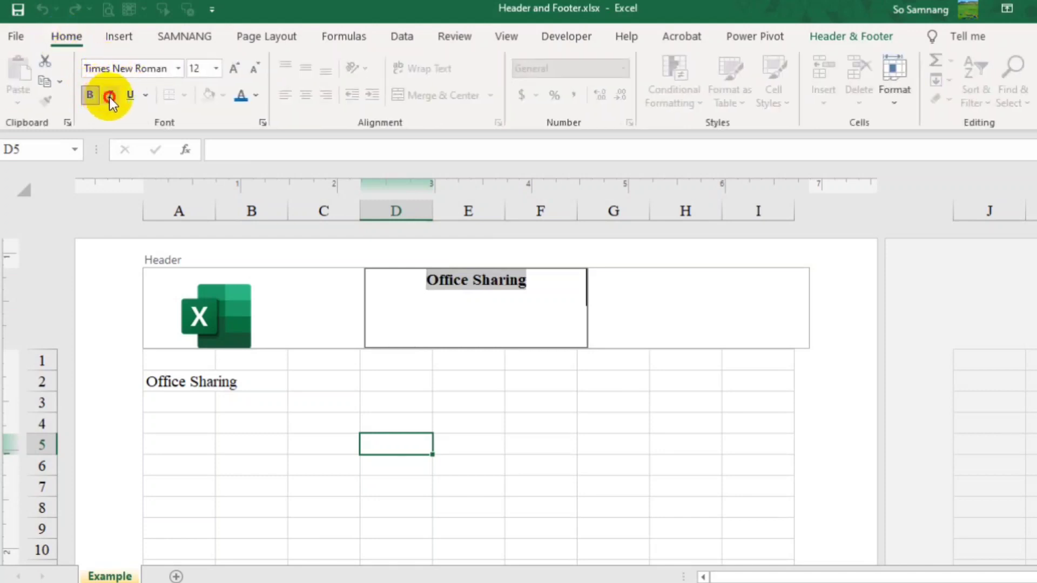
click(245, 99)
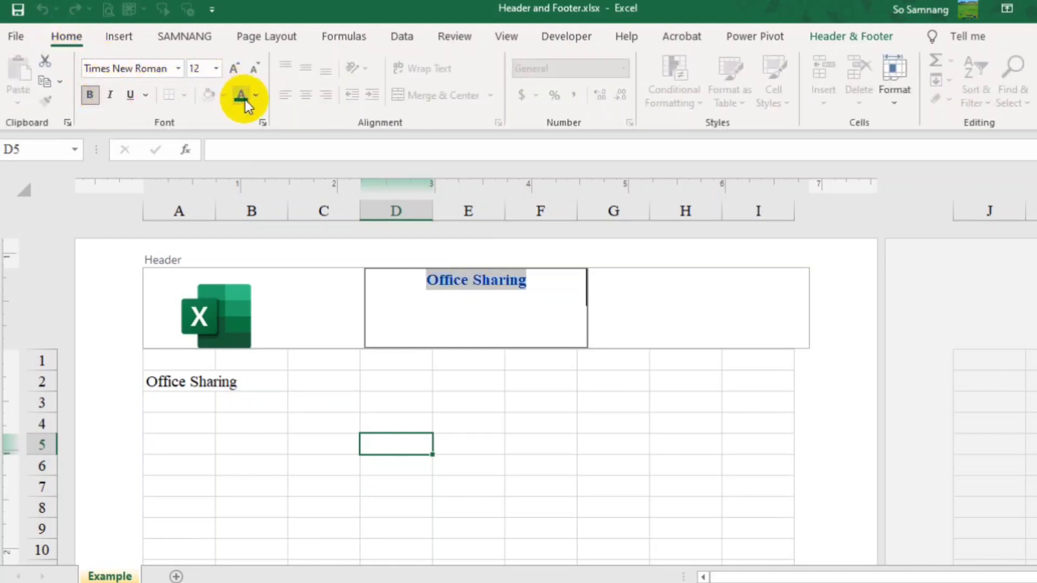
click(463, 368)
- Shift the header title down one line and make it blue and italic
click(424, 279)
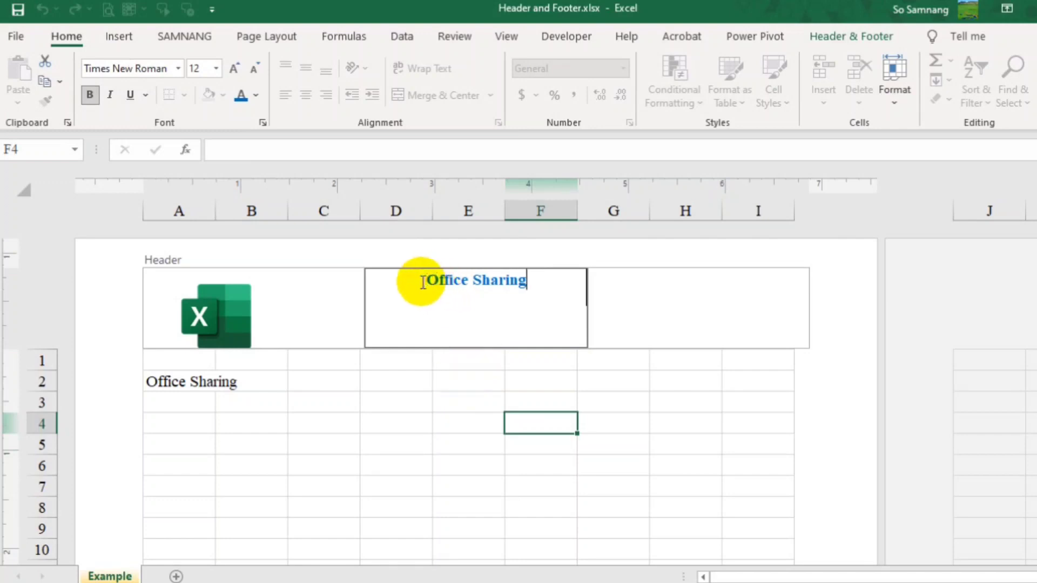
key(Return)
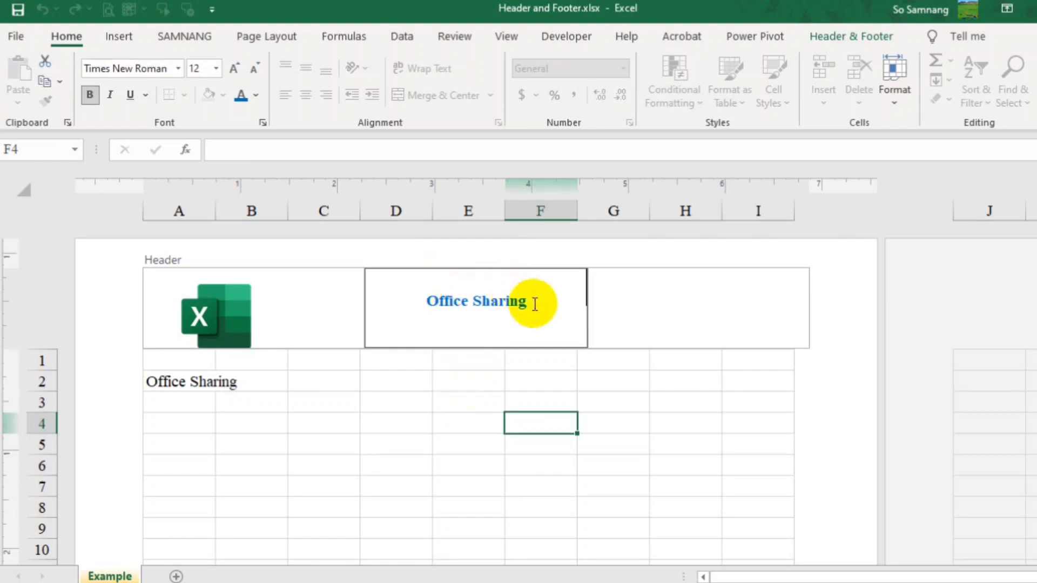
drag(529, 300, 426, 301)
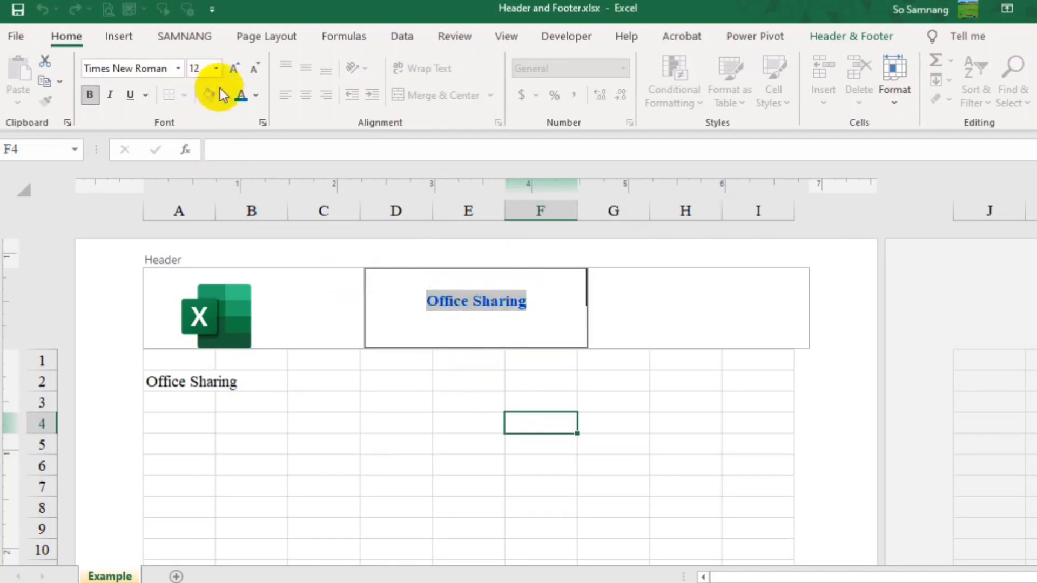
click(257, 97)
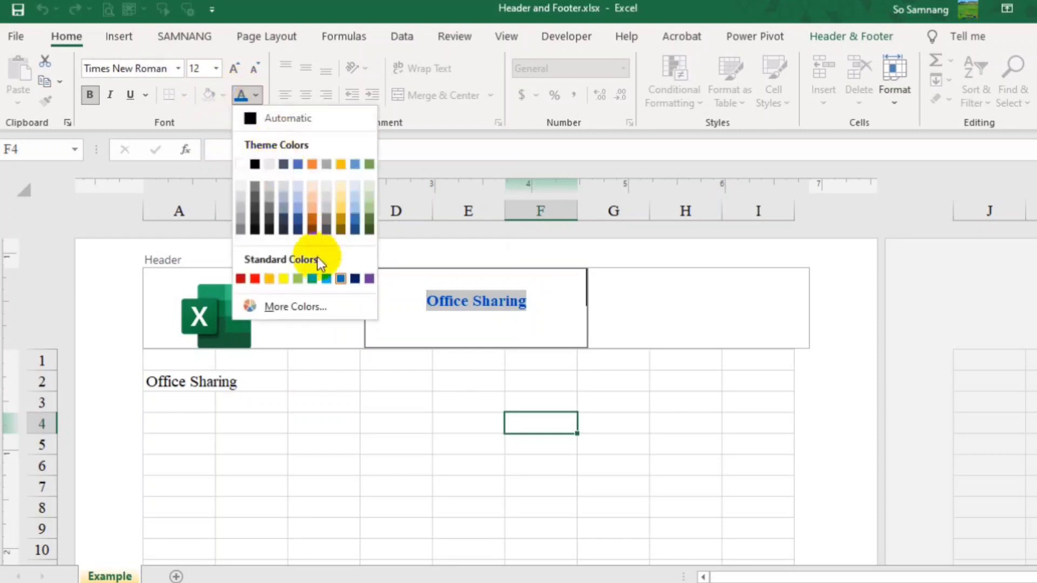
click(341, 279)
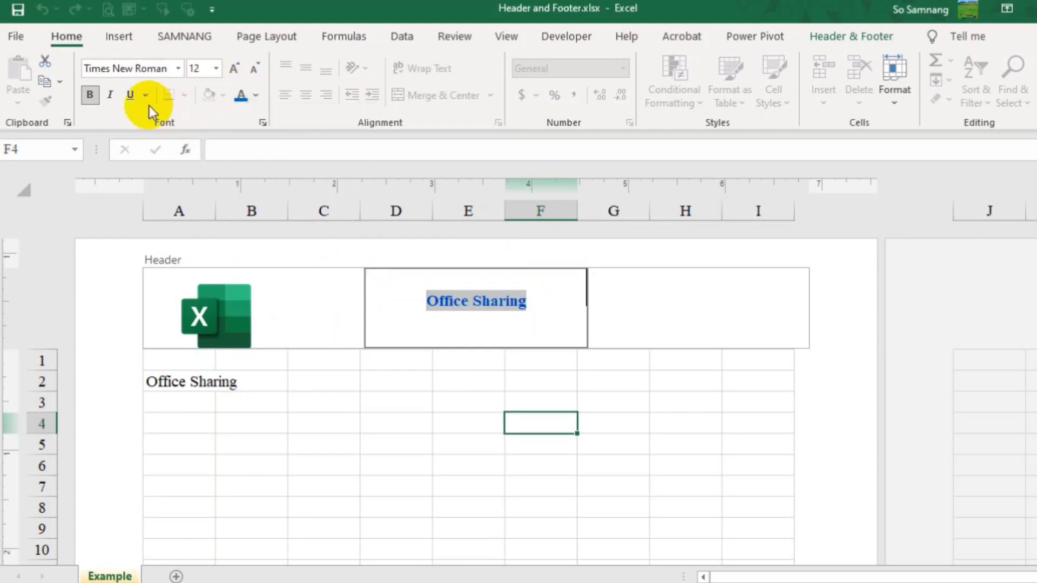
click(114, 96)
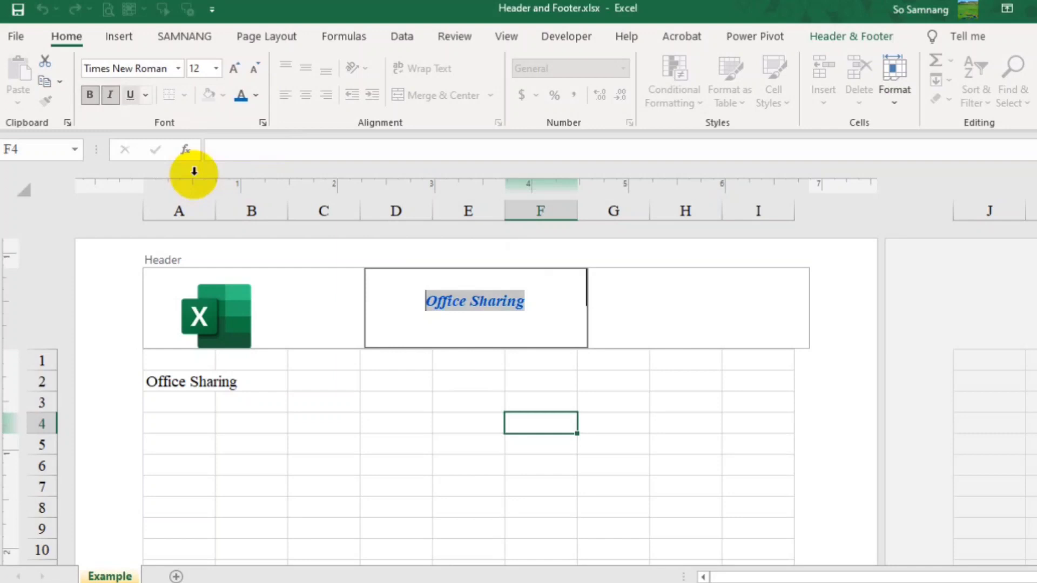
click(382, 398)
- Type a 'Tel:' line with the phone number into the right header section
click(704, 307)
text(Te)
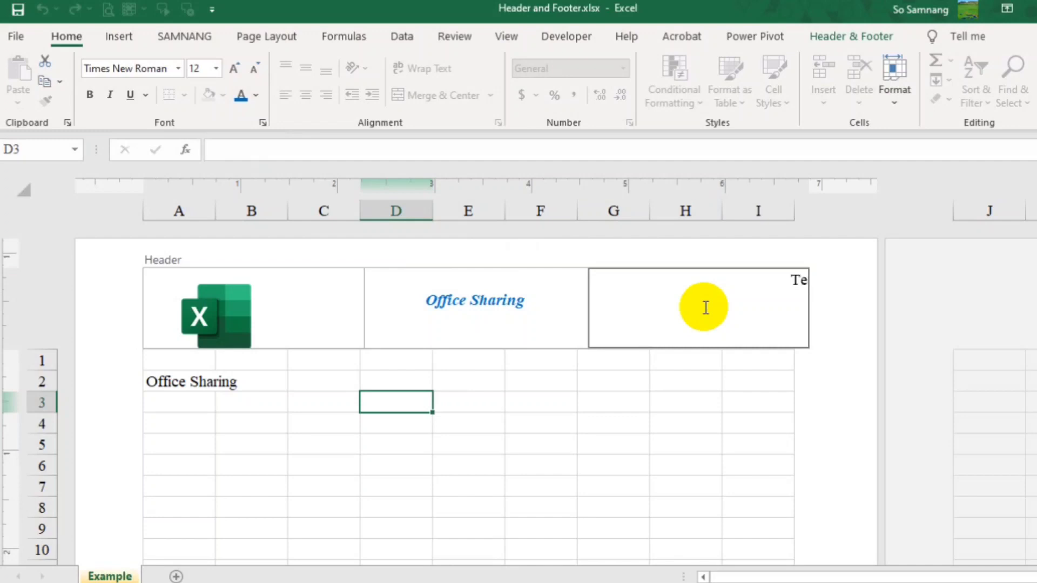
text(l: 012345678)
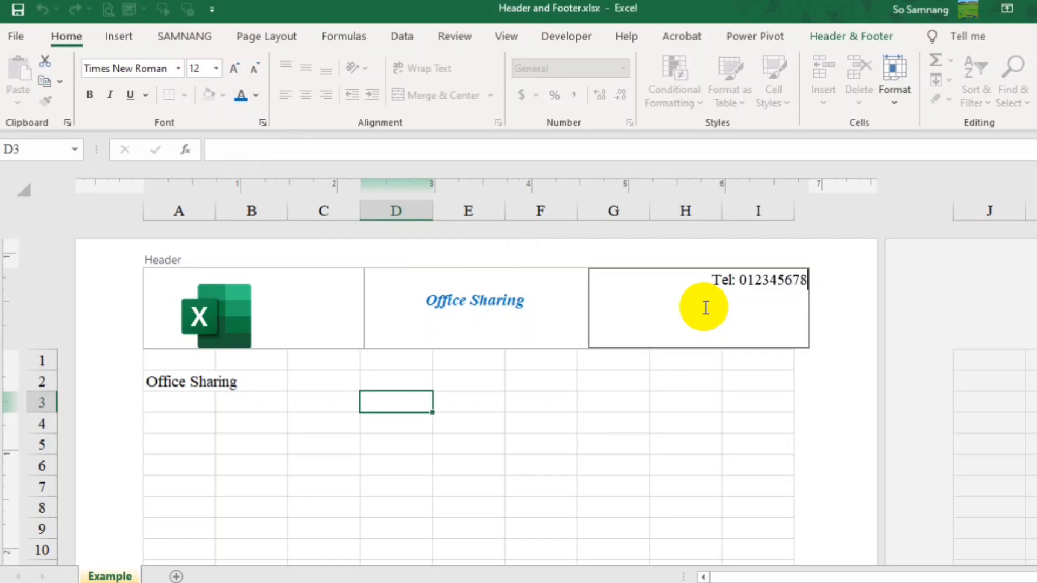
- Shift the phone line down one line and make it bold, italic and blue
click(710, 280)
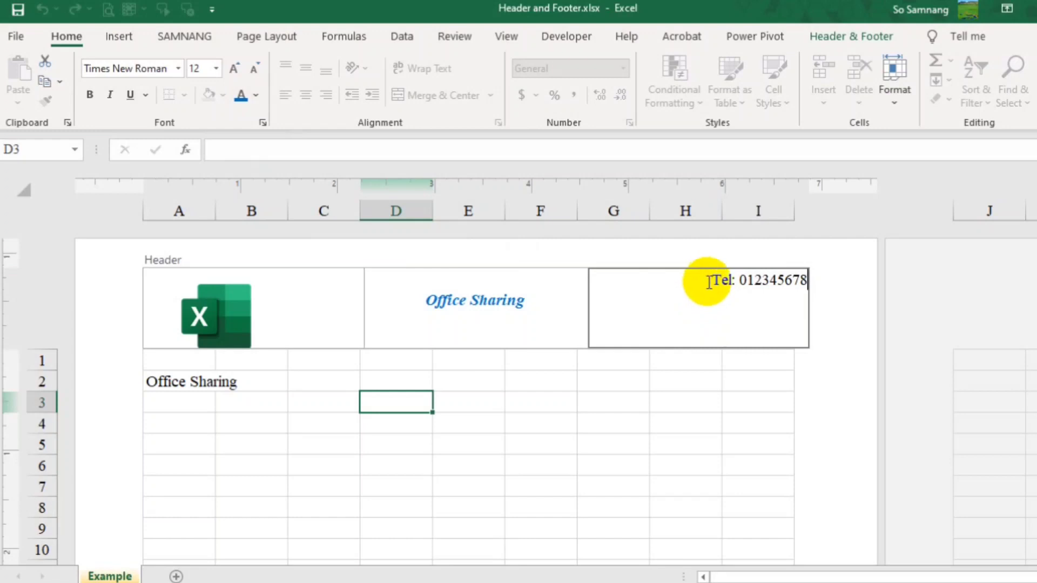
key(Return)
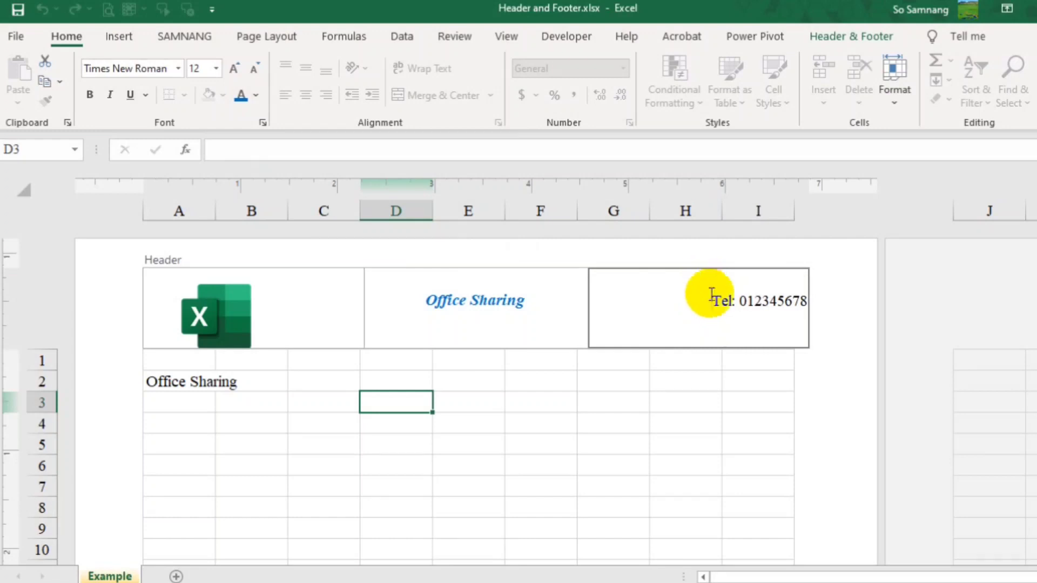
drag(710, 301, 807, 304)
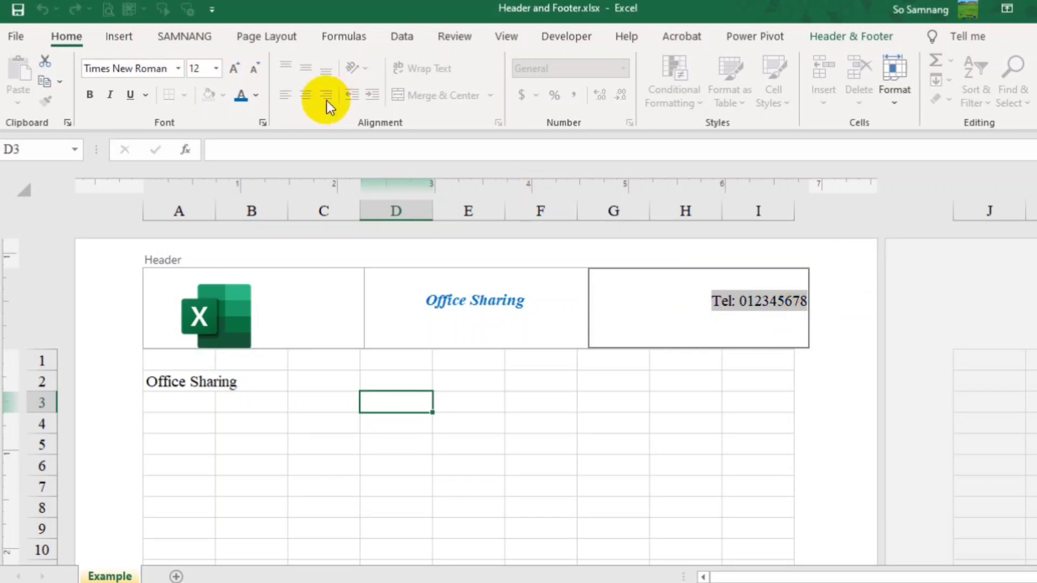
click(89, 97)
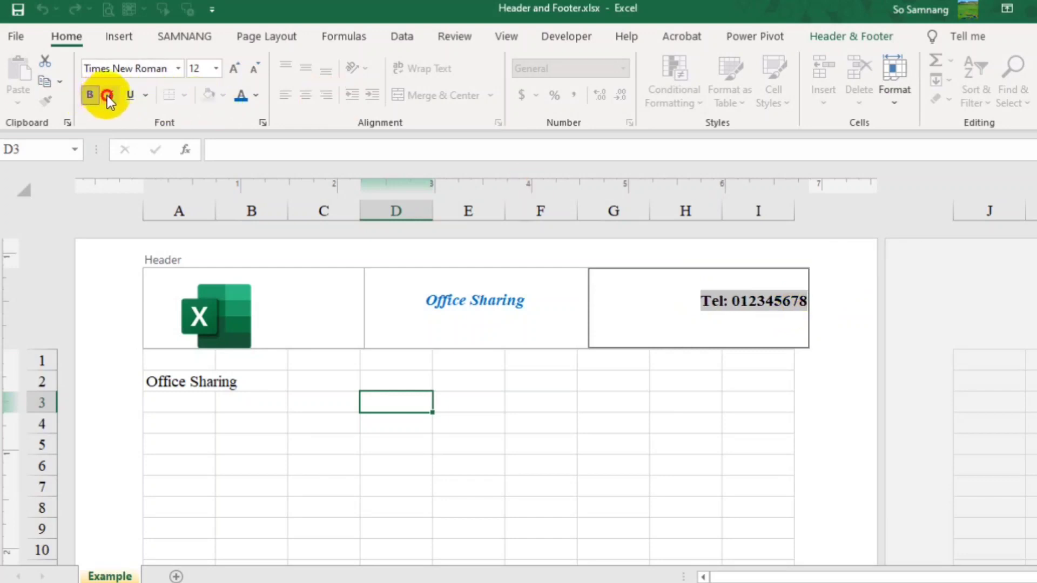
click(110, 96)
click(241, 102)
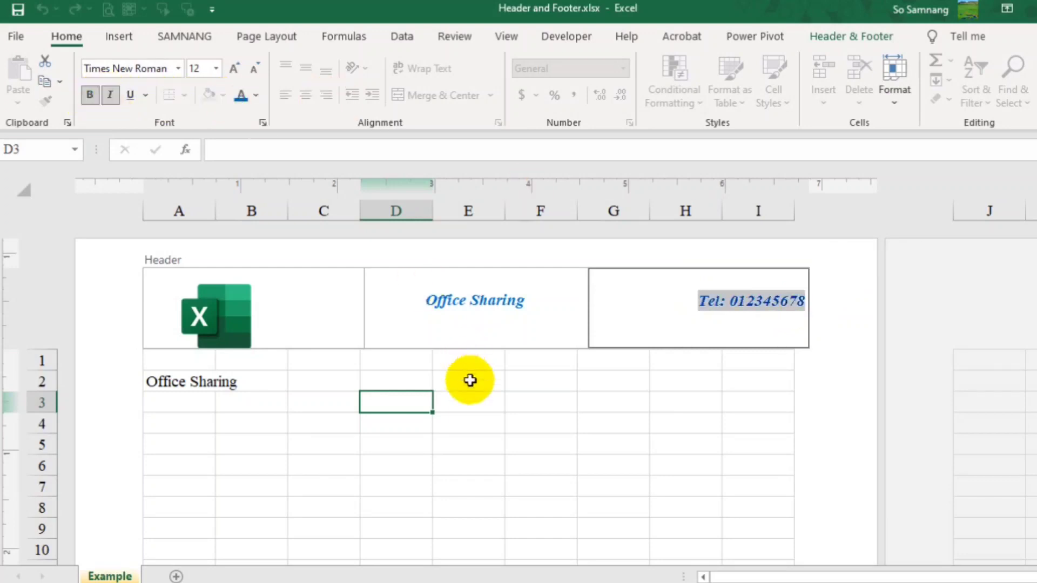
click(492, 415)
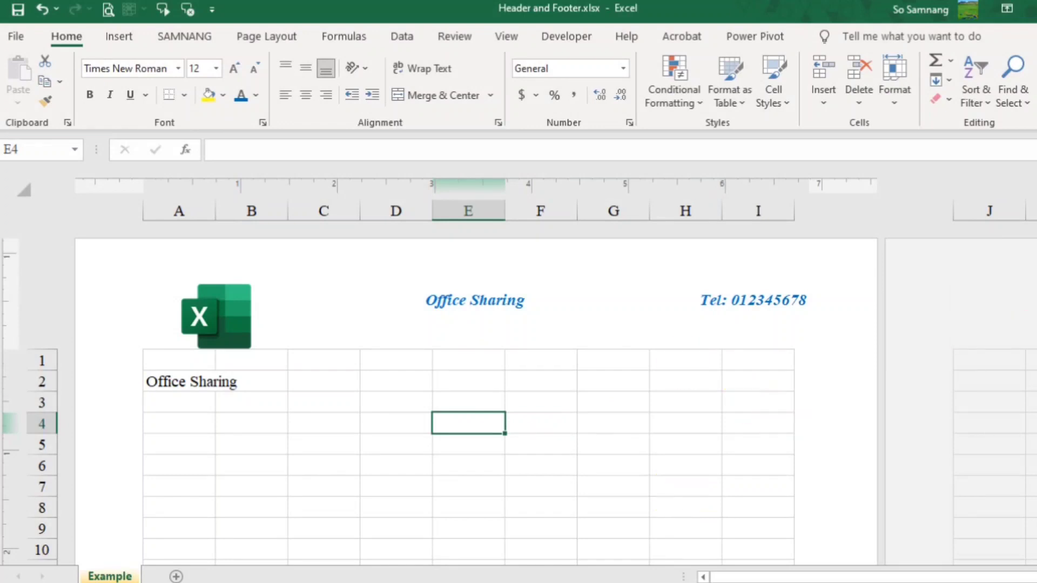
- Insert the page number field in the left footer, preceded by the word 'Page'
scroll(469, 400, down, 1)
scroll(468, 400, down, 1)
scroll(468, 399, down, 2)
scroll(468, 400, down, 2)
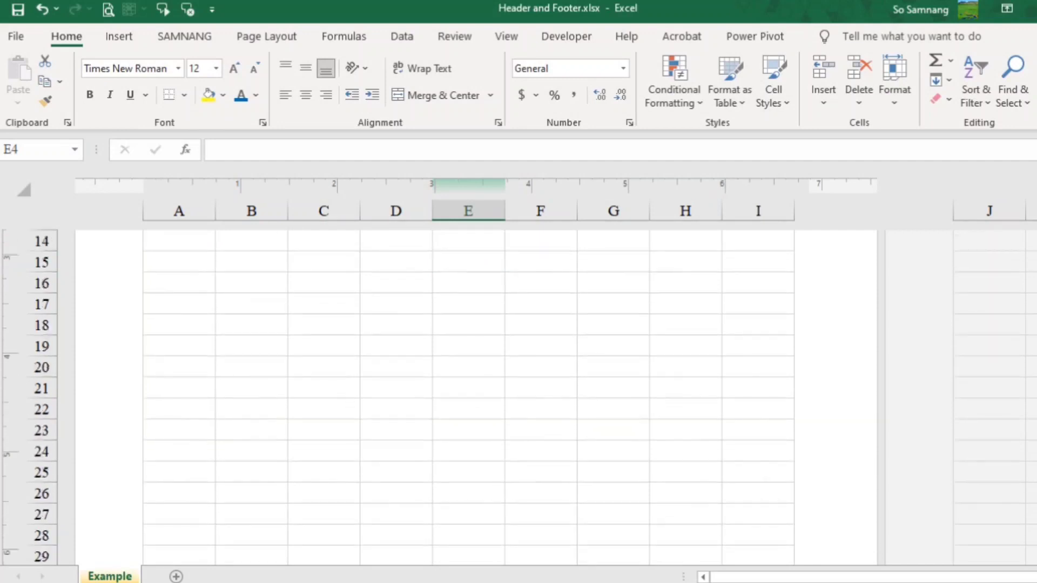
scroll(469, 400, down, 1)
scroll(469, 400, down, 1)
scroll(469, 399, down, 2)
scroll(468, 400, down, 1)
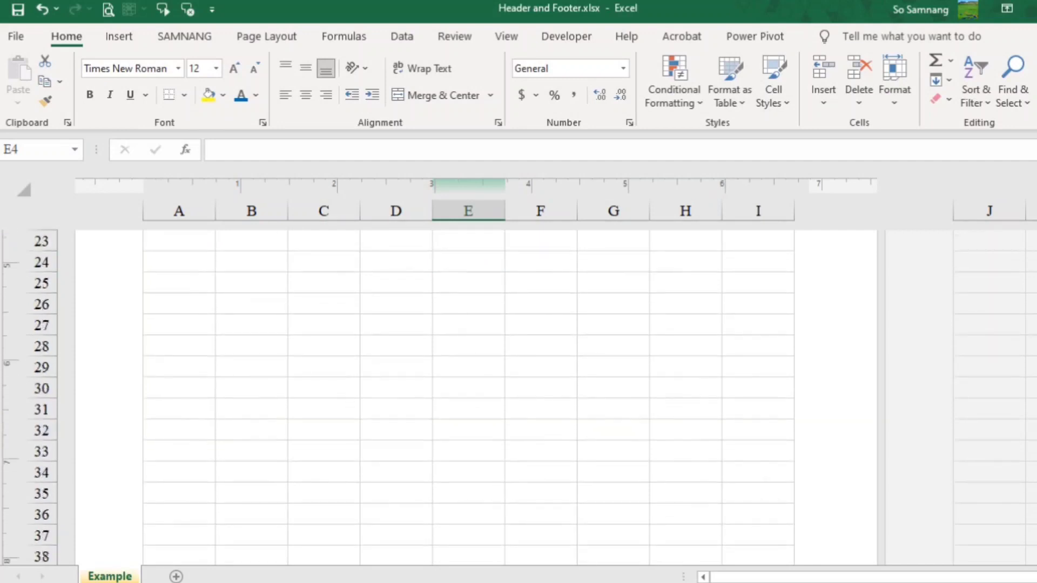
scroll(394, 403, down, 3)
scroll(394, 403, down, 3)
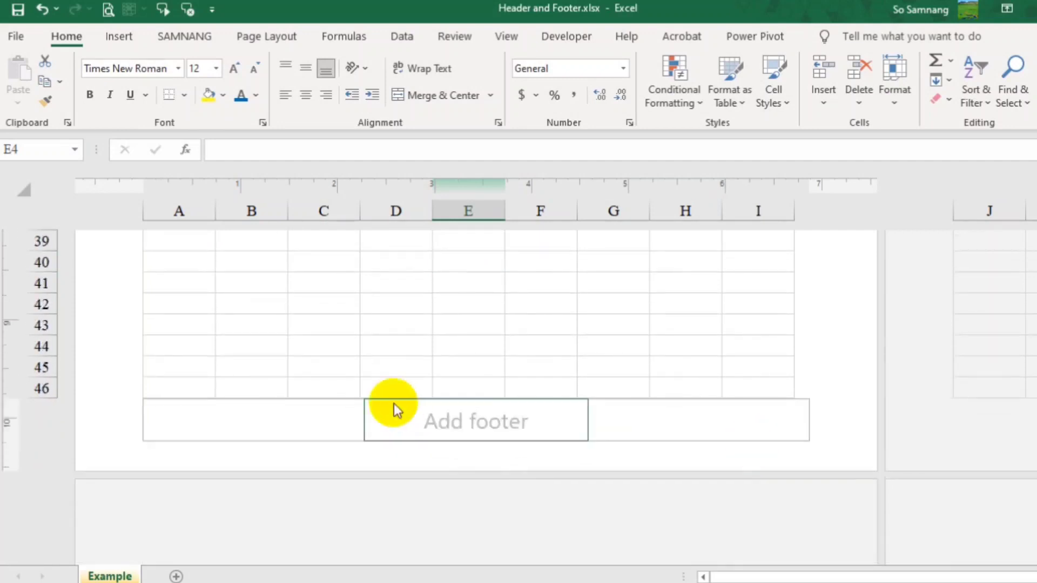
click(202, 411)
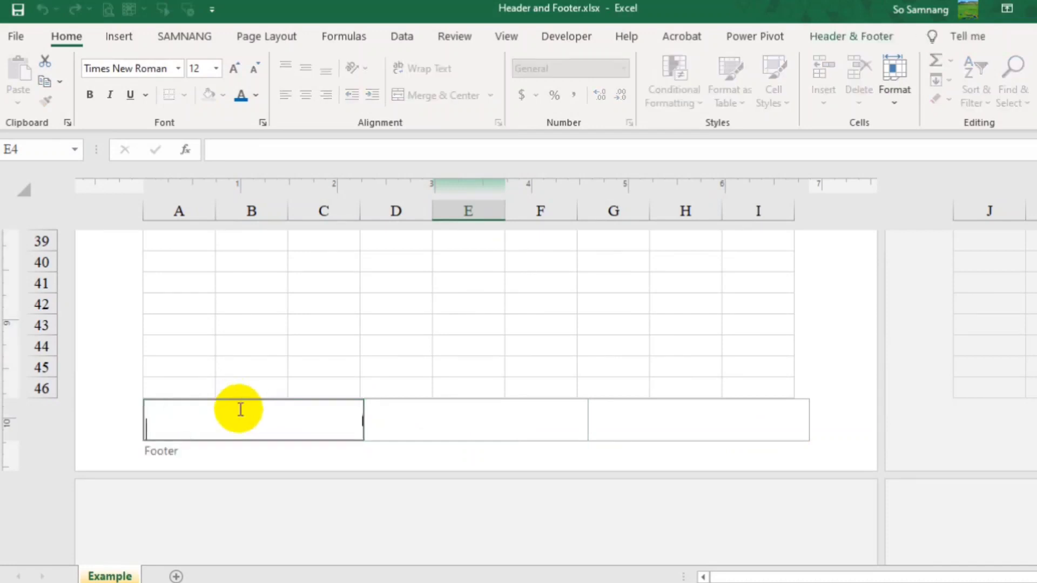
click(830, 37)
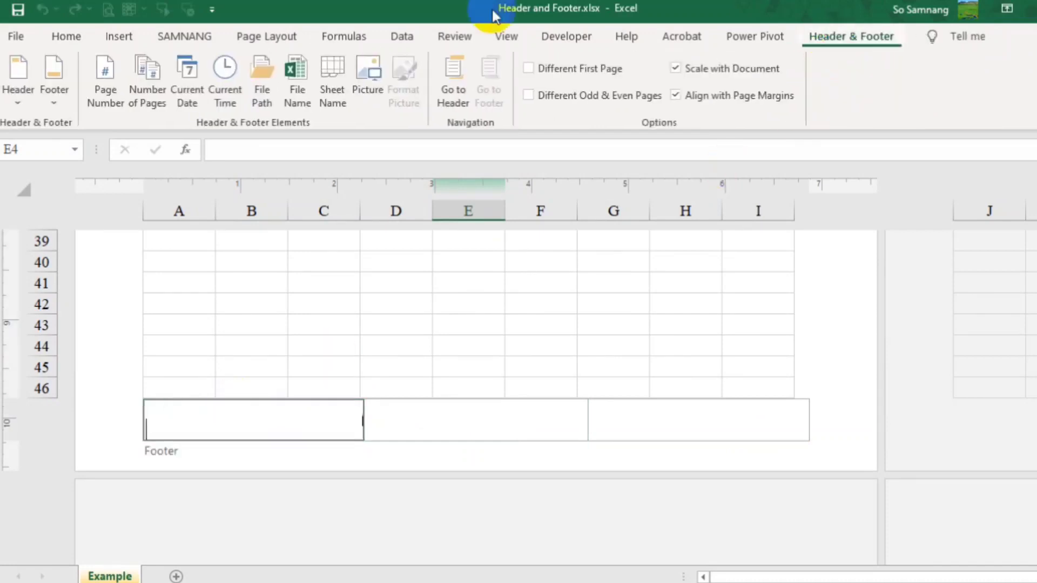
click(106, 81)
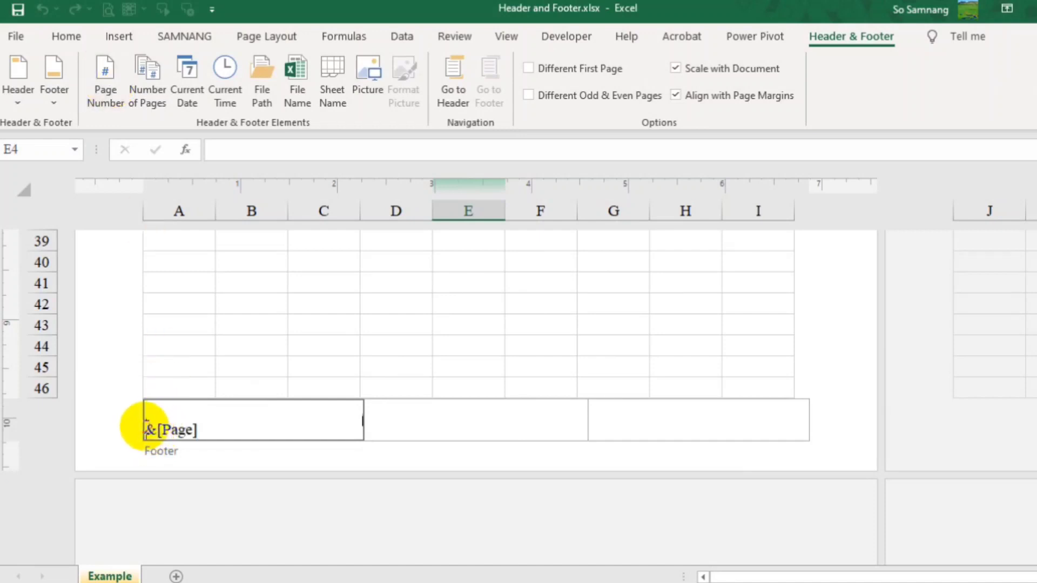
click(146, 429)
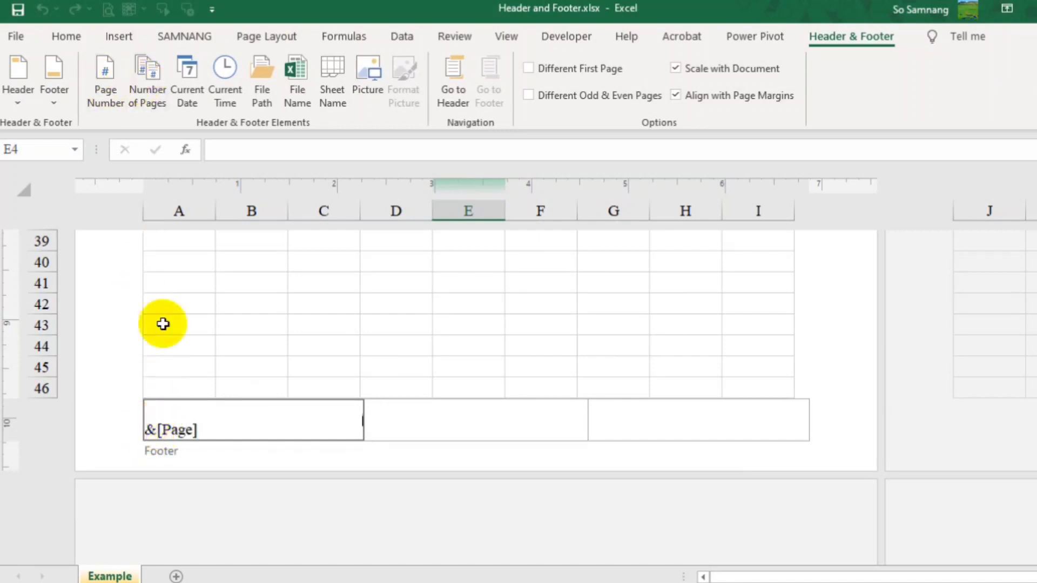
text(Page)
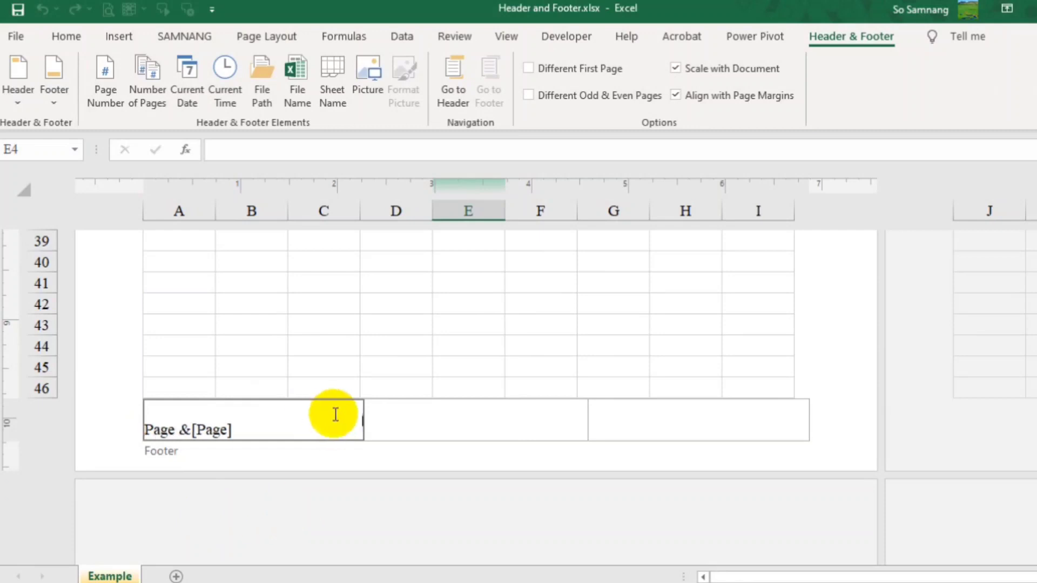
- Format the left footer page number text bold, blue and italic
click(386, 424)
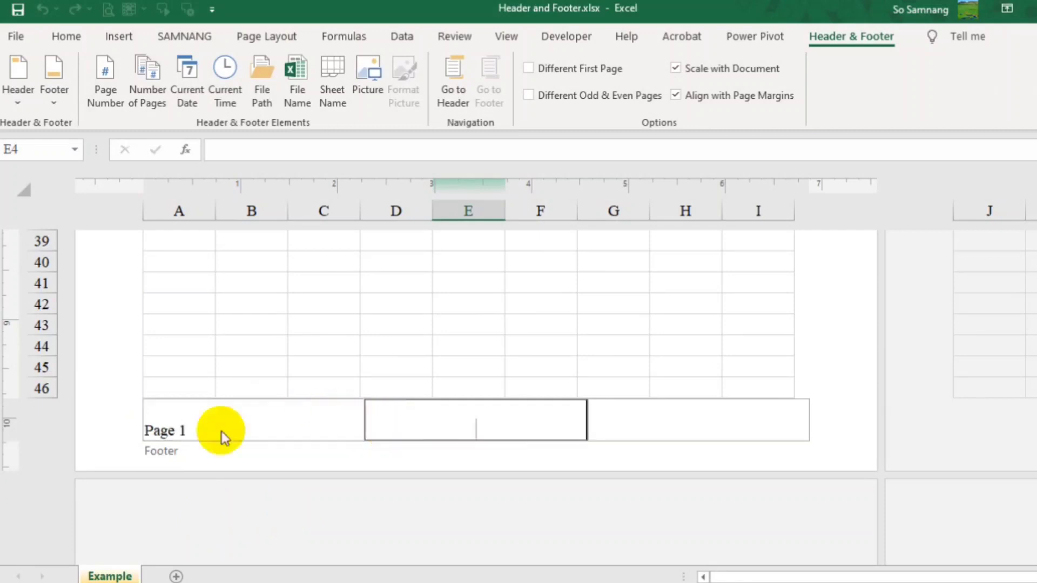
triple_click(189, 436)
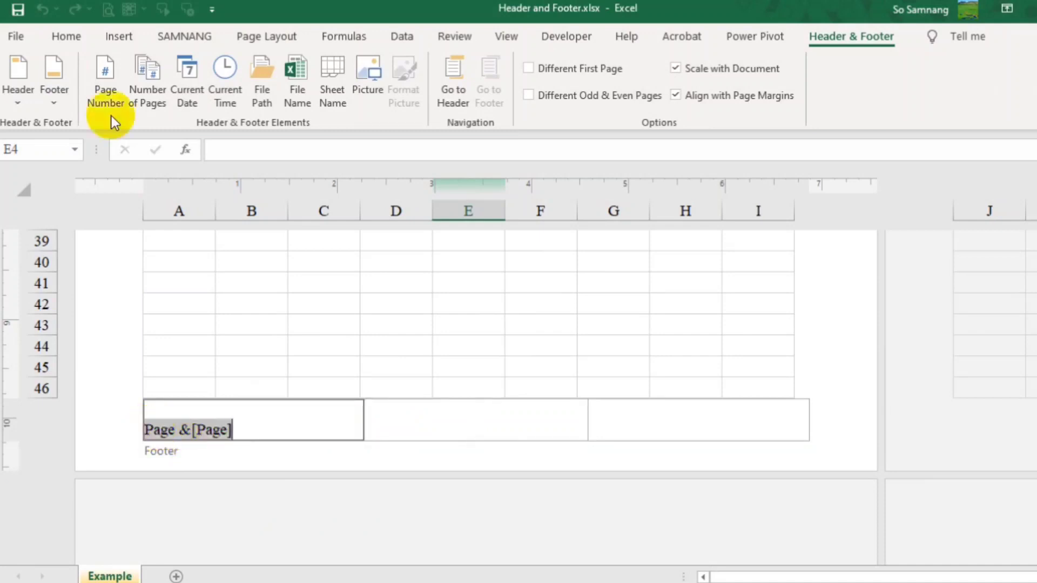
click(60, 38)
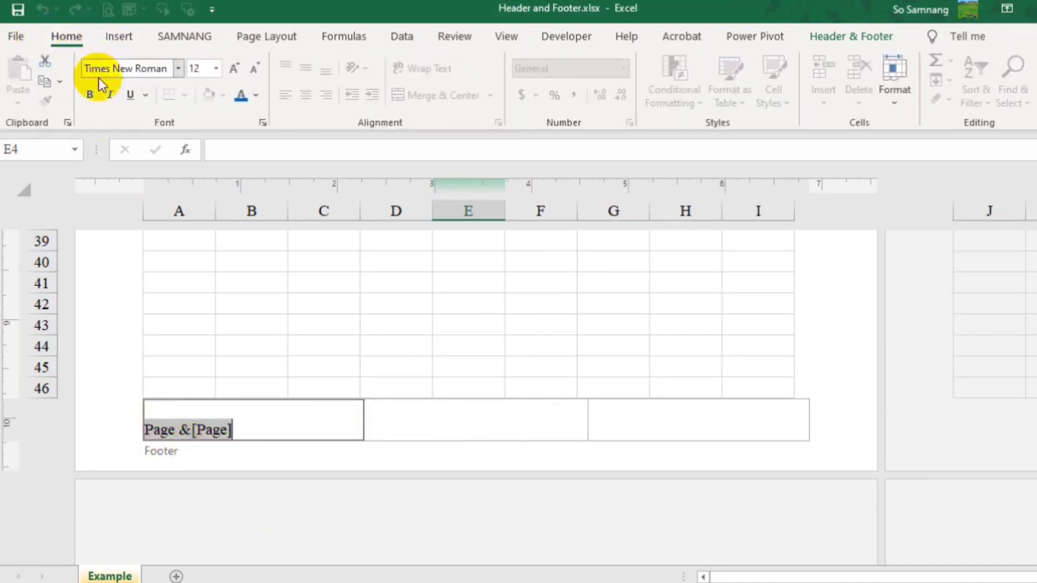
click(91, 95)
click(241, 95)
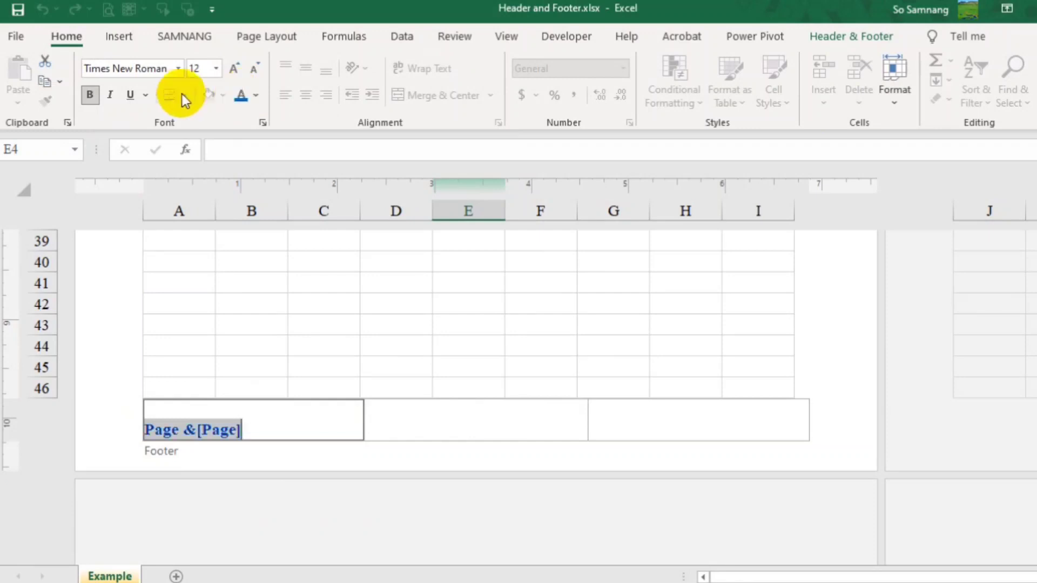
click(109, 96)
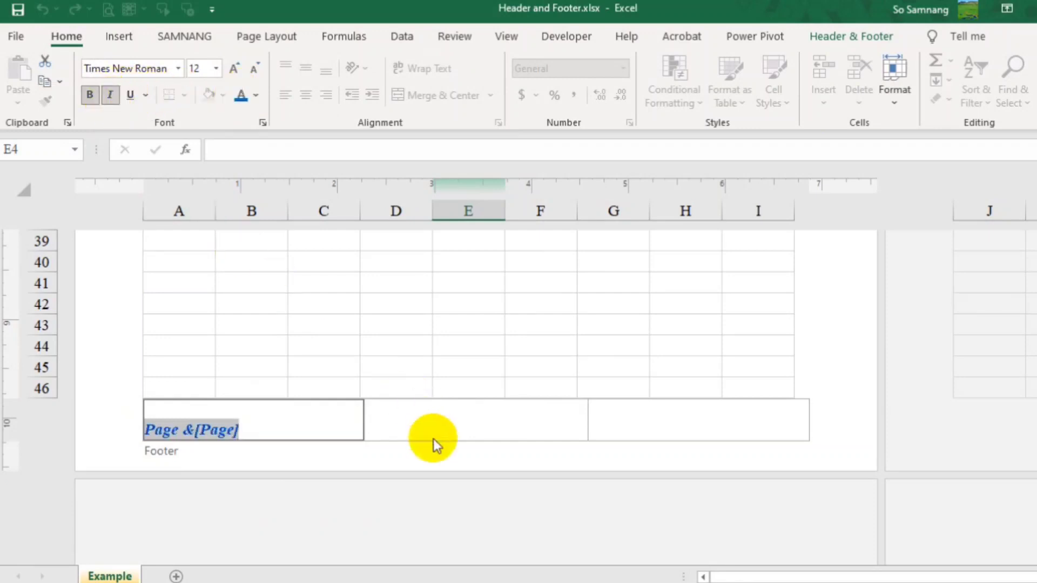
click(436, 424)
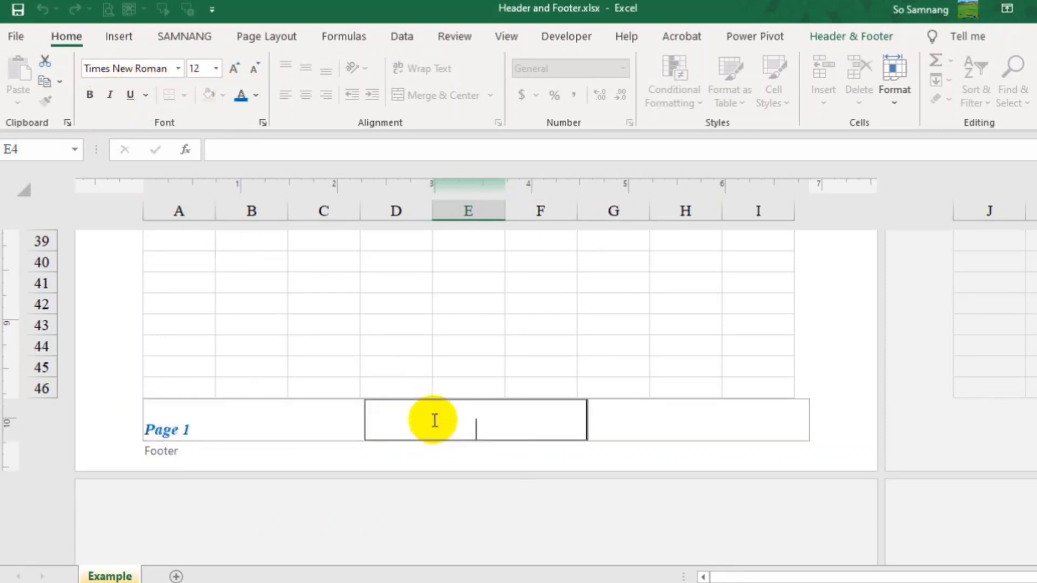
- Insert the current date field in the centre footer and make it bold and italic
click(828, 36)
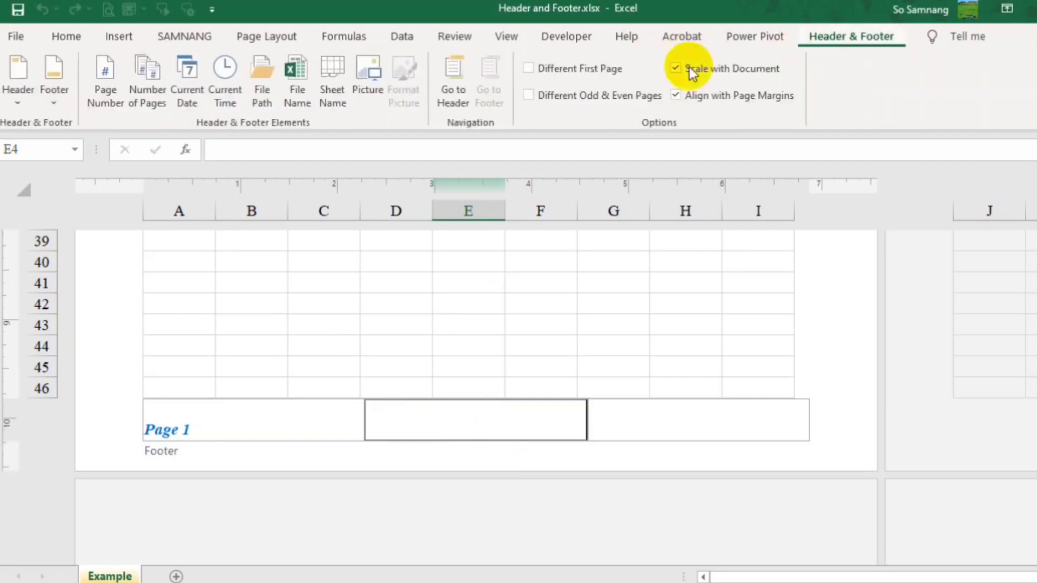
click(192, 79)
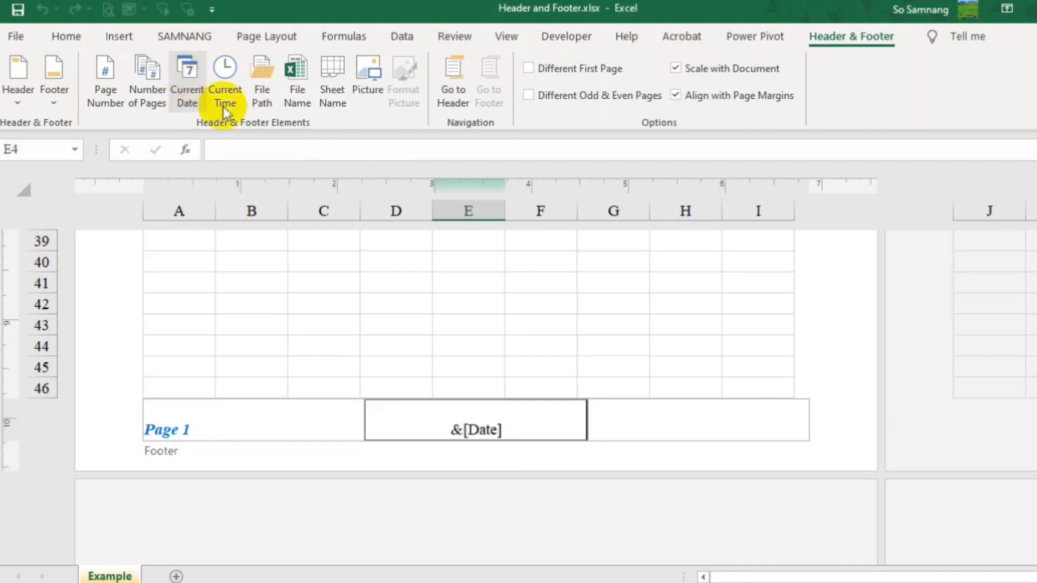
drag(503, 429, 439, 429)
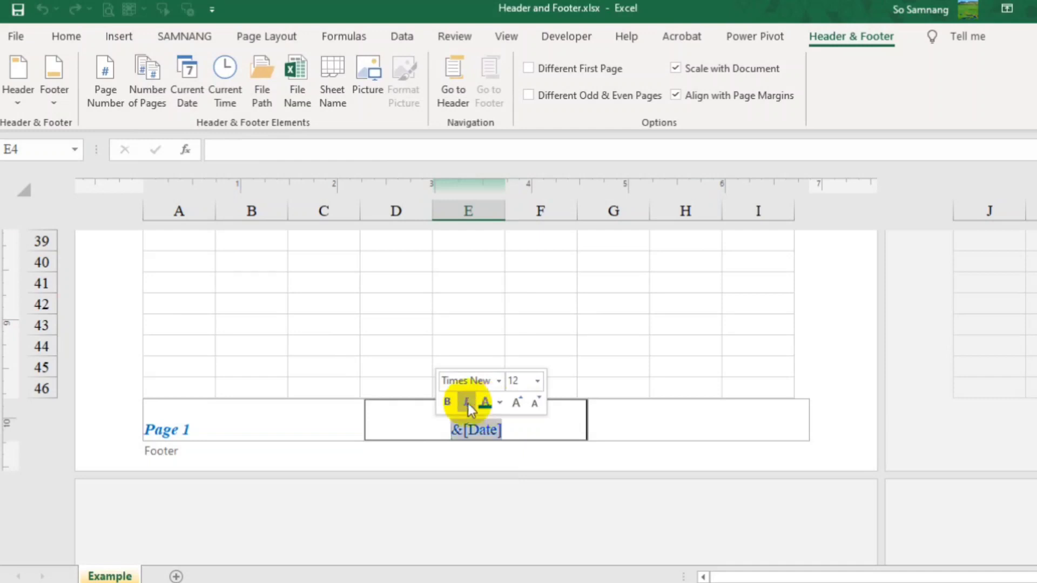
click(447, 401)
click(465, 402)
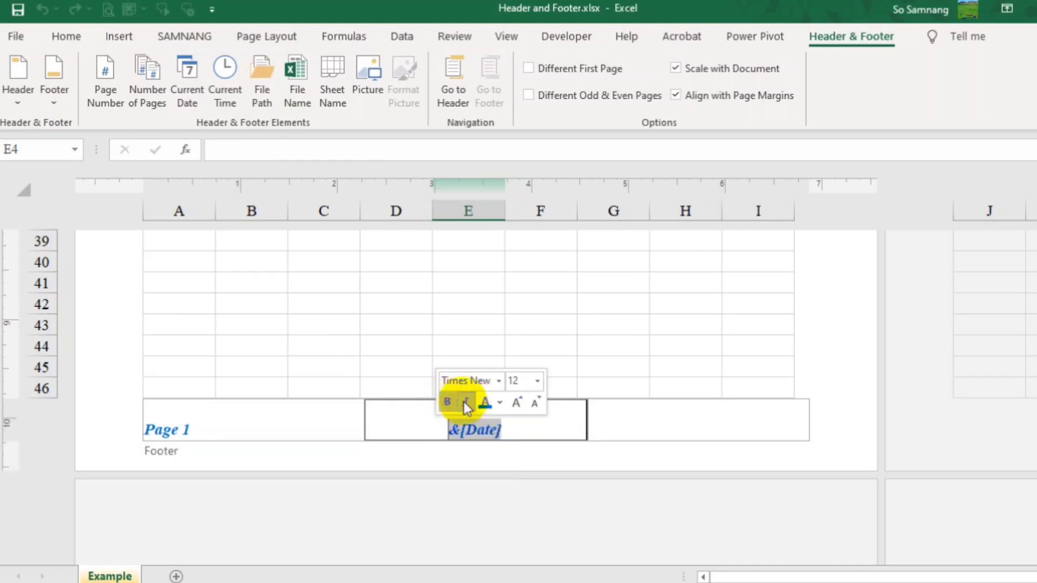
click(644, 416)
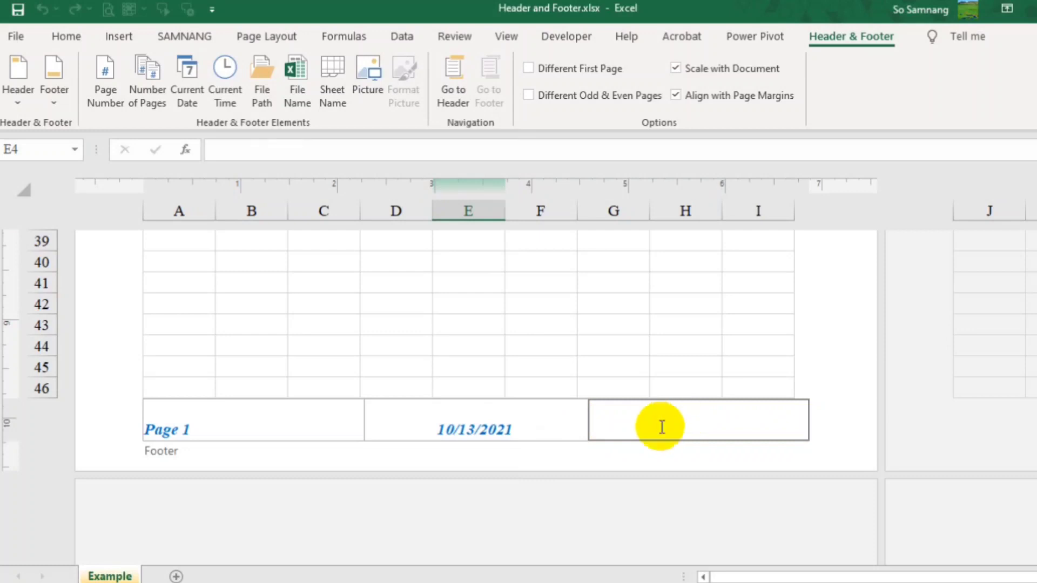
- Type 'Office Sharing' in the right footer and make it bold, italic and blue
text(Office)
text( Sharin)
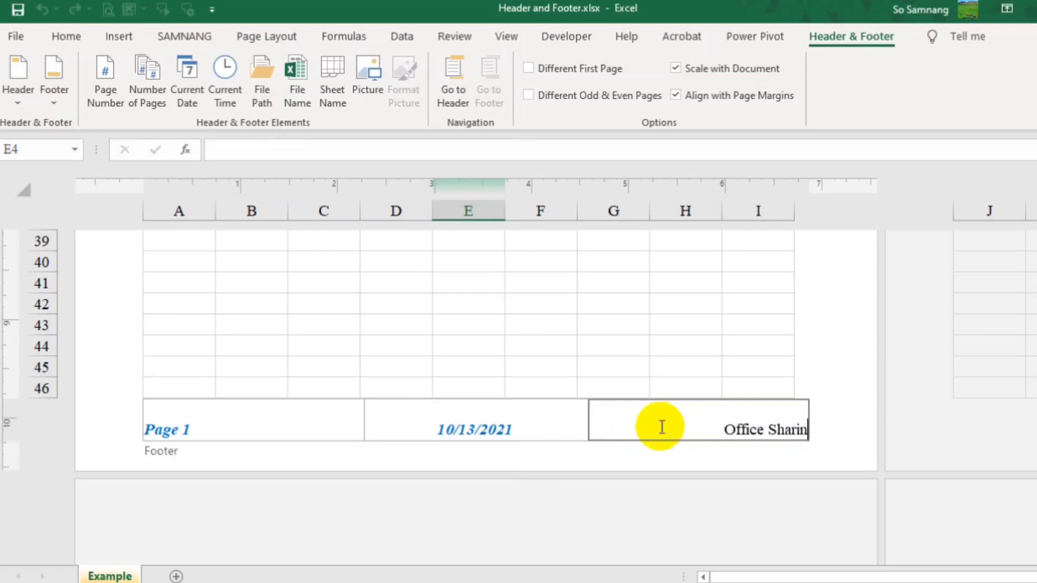
text(g)
drag(714, 430, 810, 435)
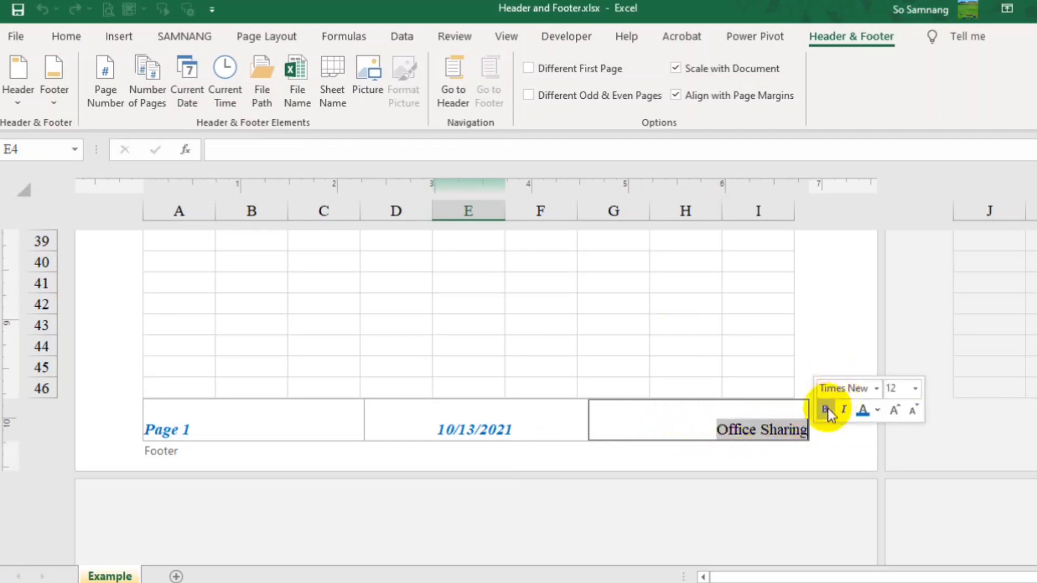
click(826, 410)
click(840, 411)
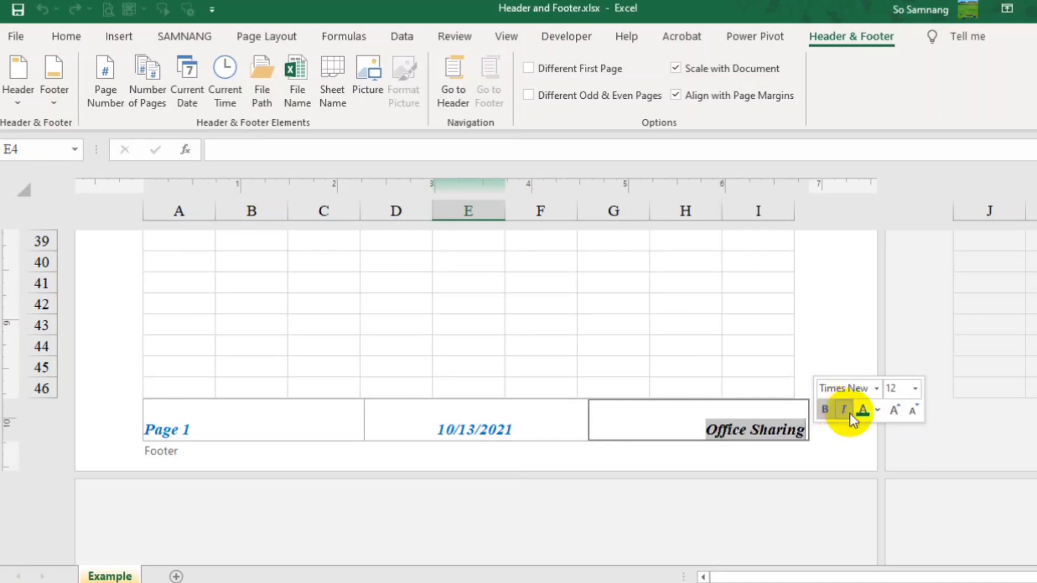
click(863, 411)
click(676, 401)
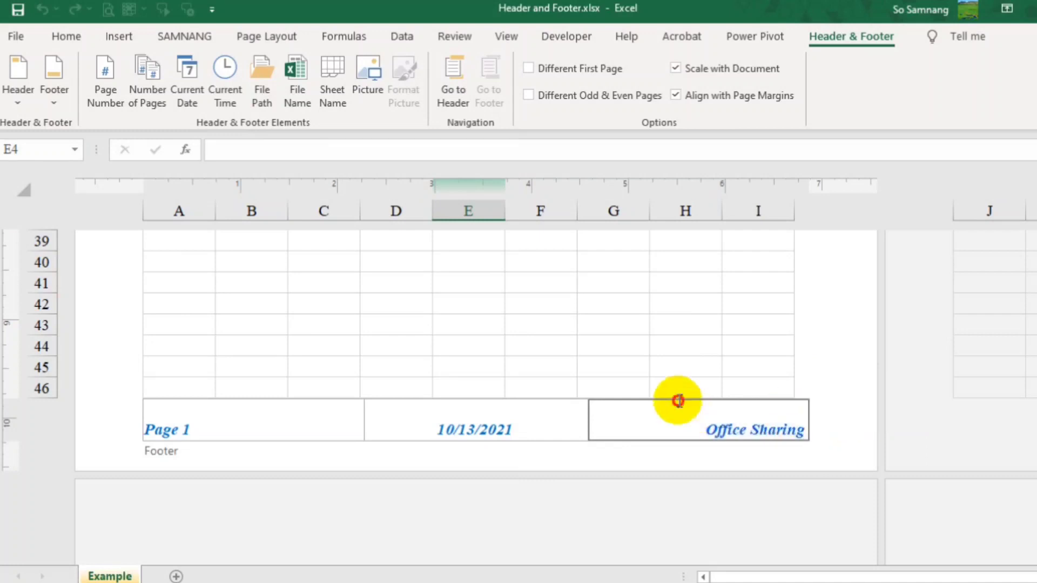
click(677, 375)
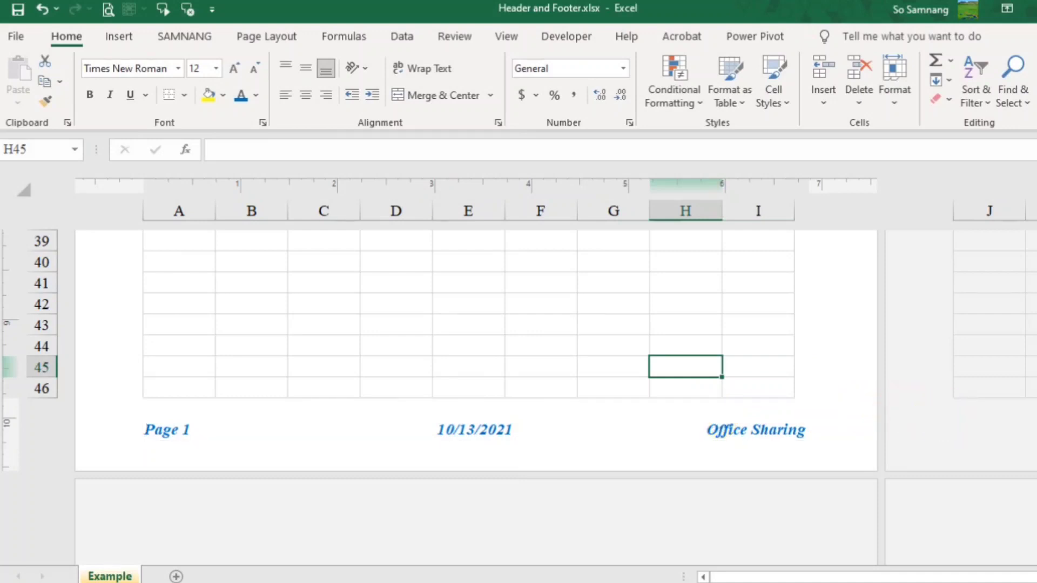
- Enter 'Office' in cell J46 so the sheet extends to a second page
click(996, 390)
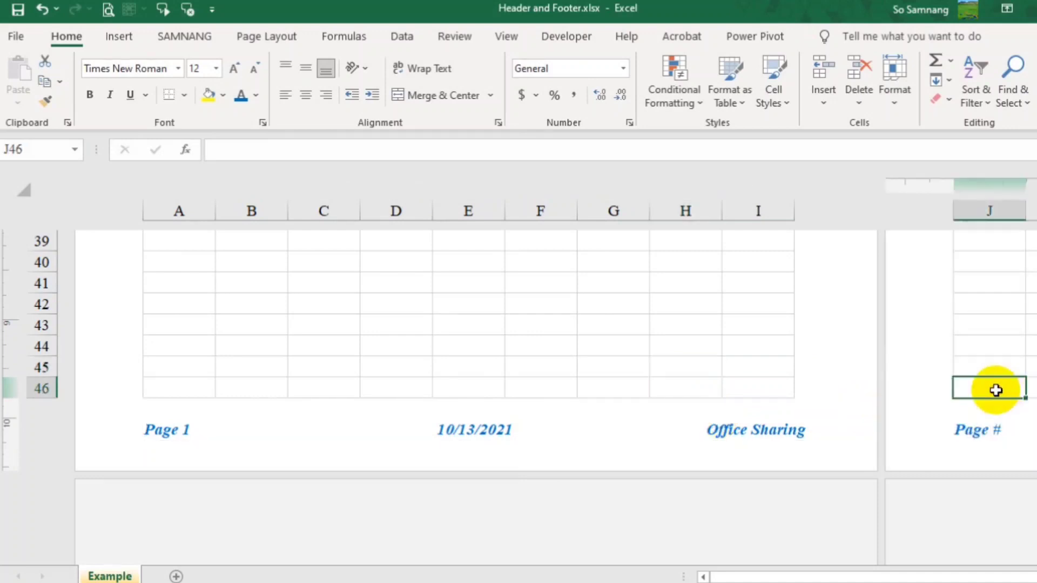
drag(903, 574, 1003, 577)
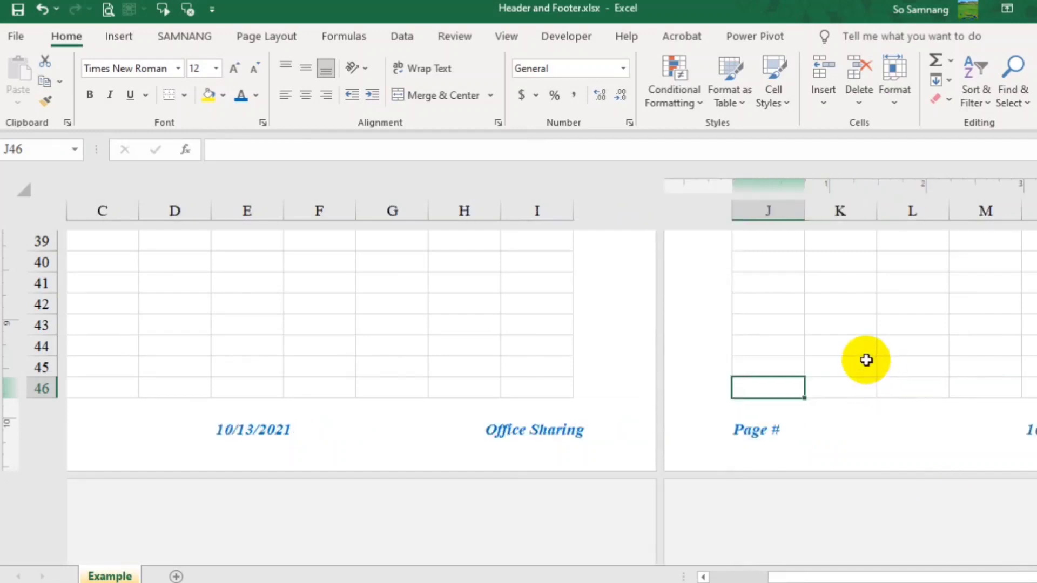
text(Offi)
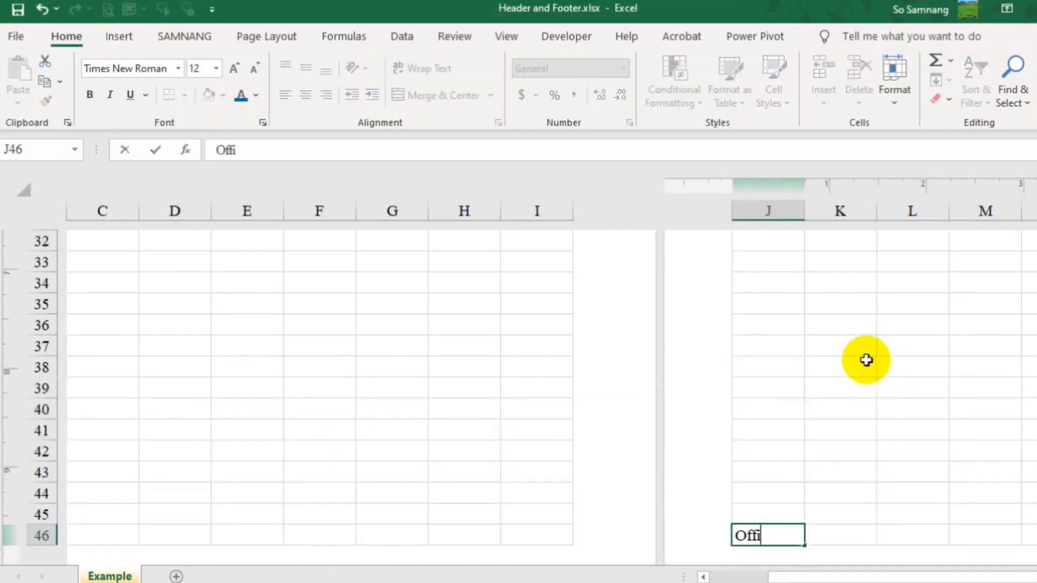
text(ce)
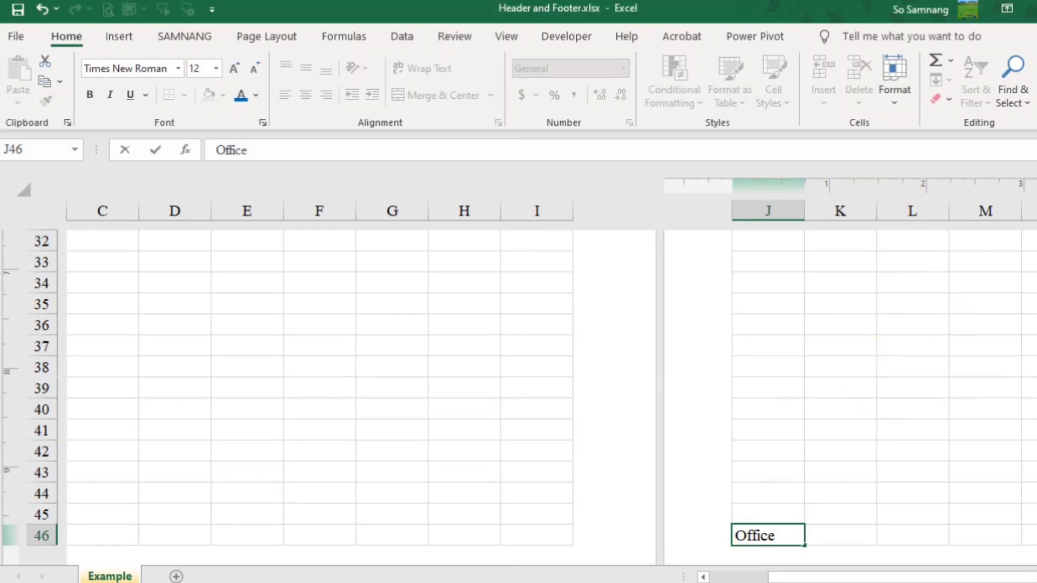
scroll(870, 413, down, 2)
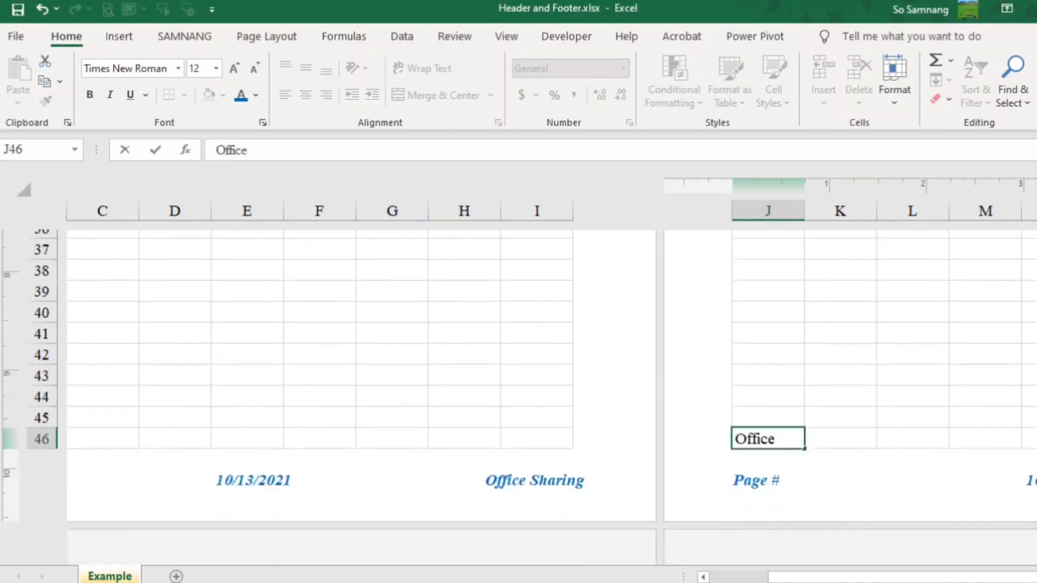
click(871, 413)
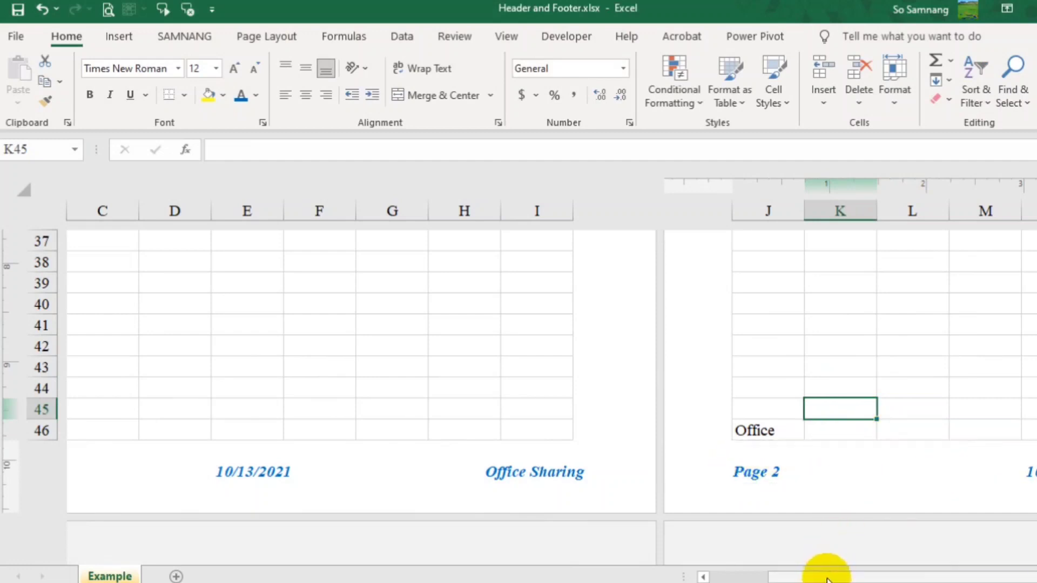
- Scroll up and across to check the header repeats on both pages
click(925, 575)
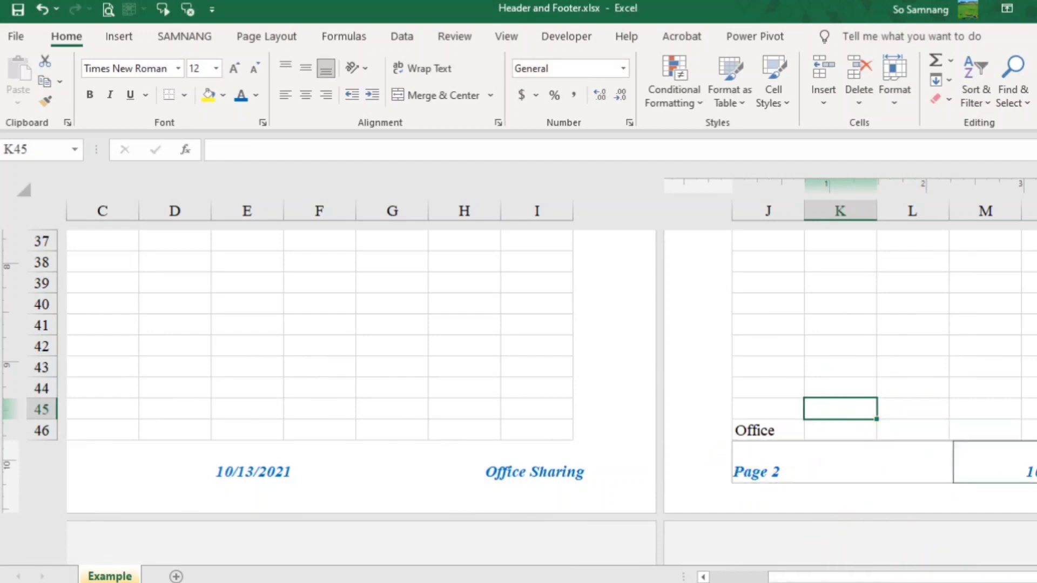
scroll(519, 394, up, 10)
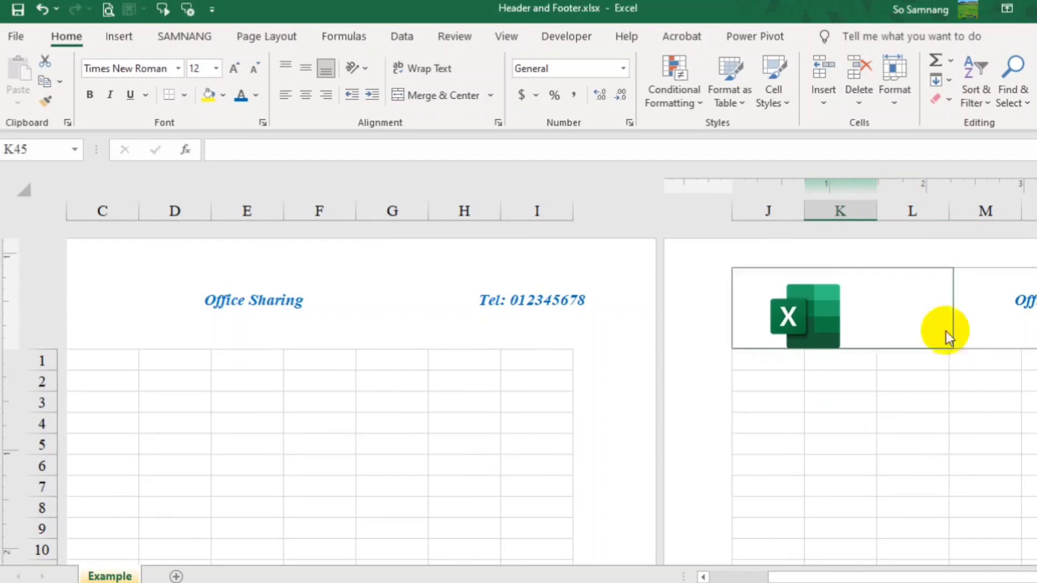
click(906, 570)
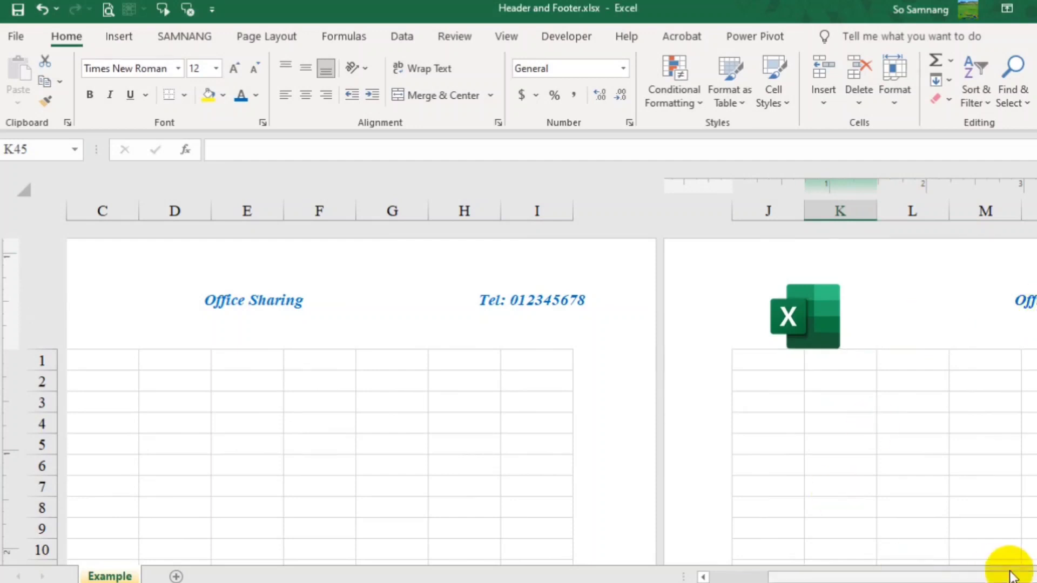
drag(907, 570, 1013, 573)
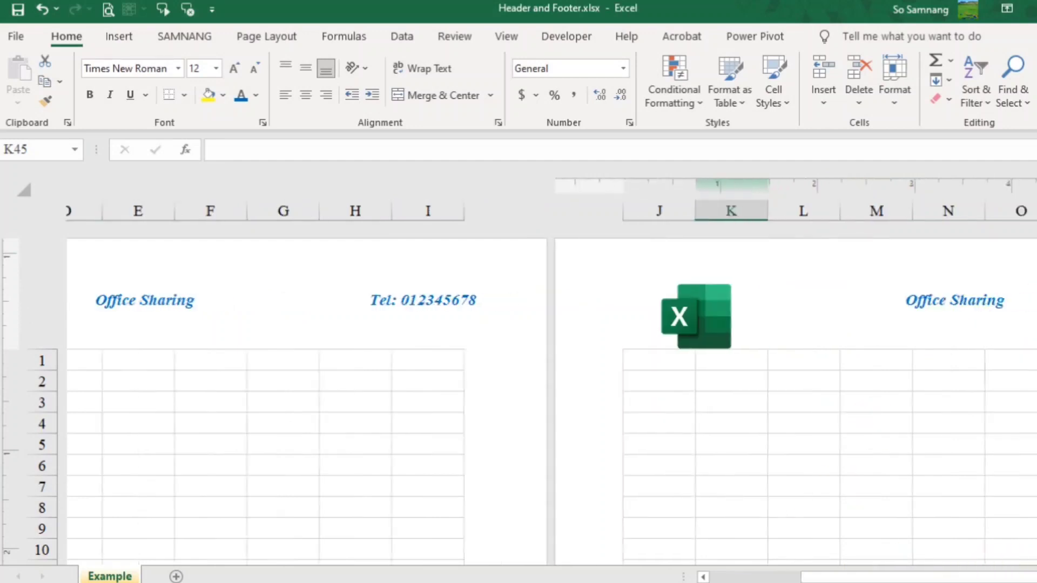
scroll(551, 378, right, 9)
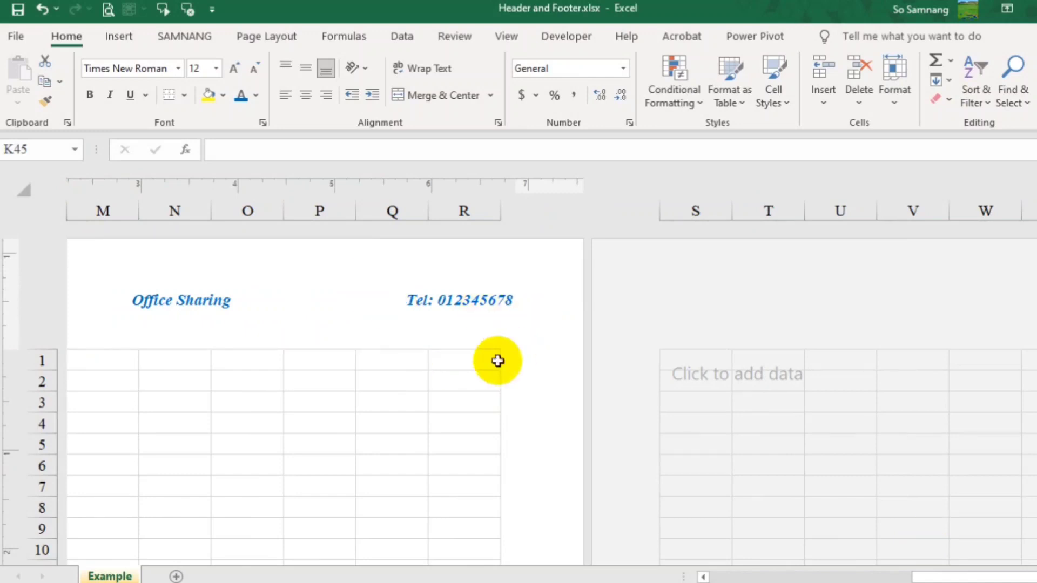
drag(1029, 578, 703, 573)
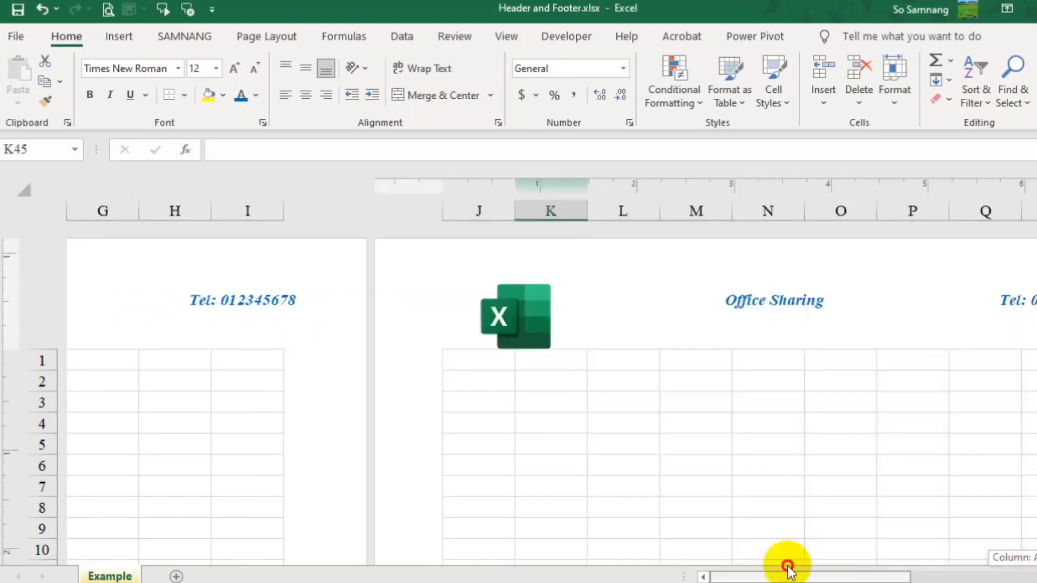
key(ctrl+p)
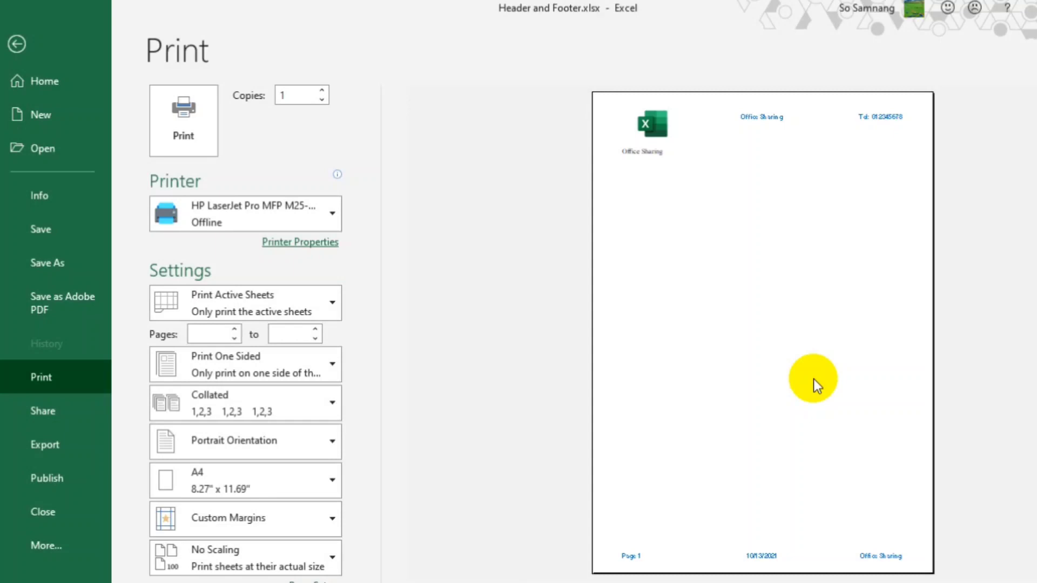
key(Escape)
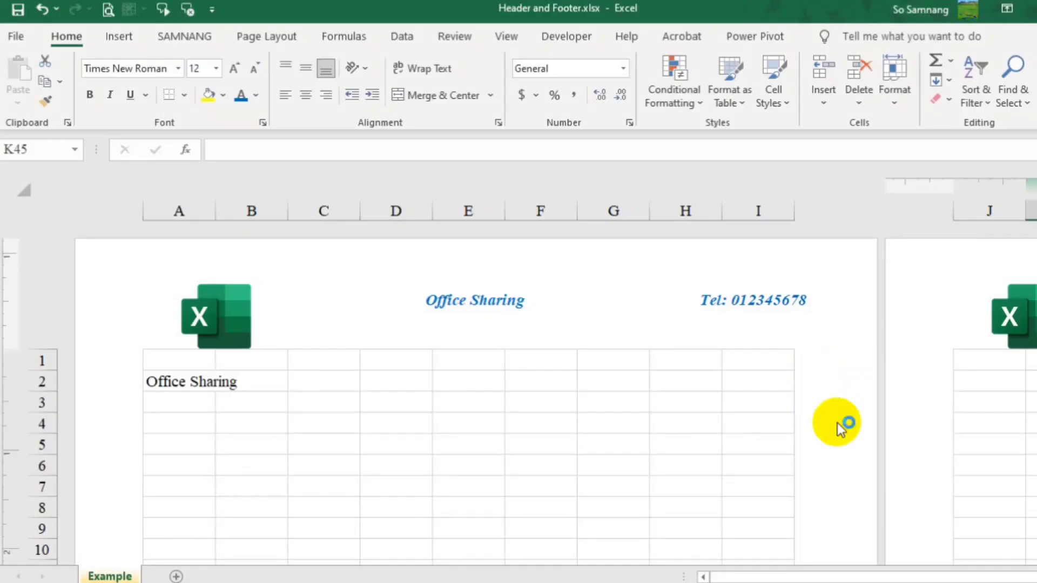
click(317, 482)
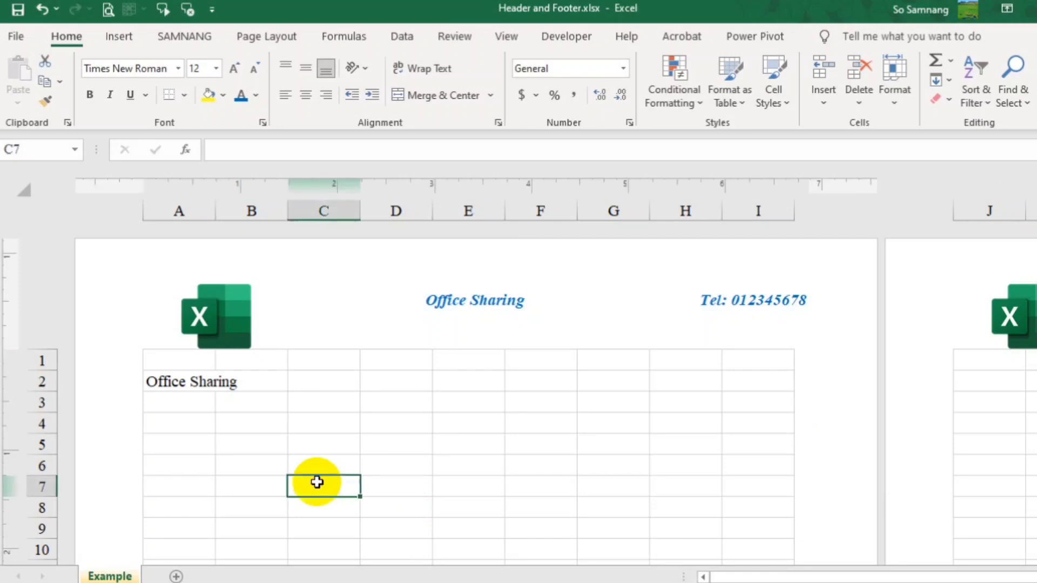